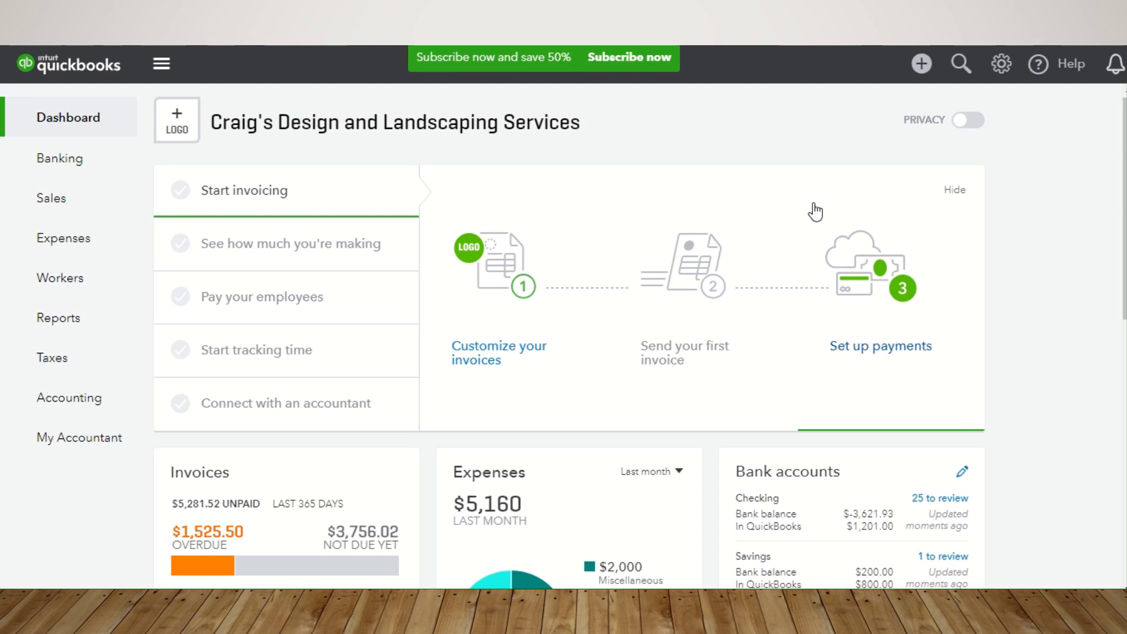
# - Create a new invoice for the customer Cool Cars
pyautogui.click(921, 63)
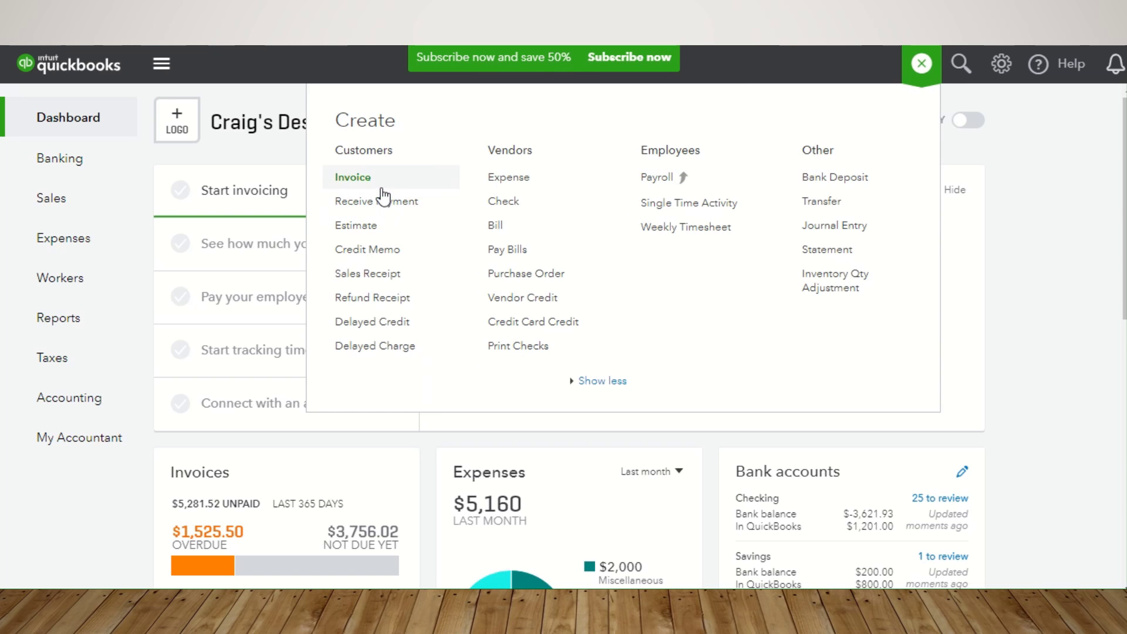
pyautogui.click(381, 186)
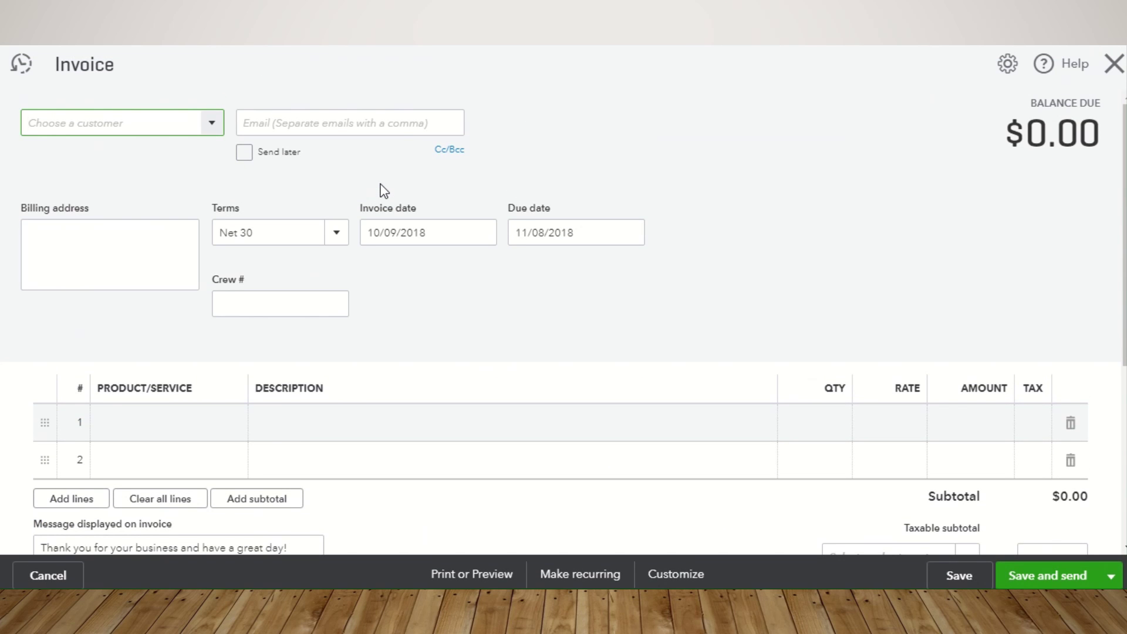
pyautogui.click(209, 125)
pyautogui.click(146, 247)
# - Add the Deposits item to the first invoice line and extend its description to "Prepaid services -12 month gardening"
pyautogui.scroll(-3, 415, 315)
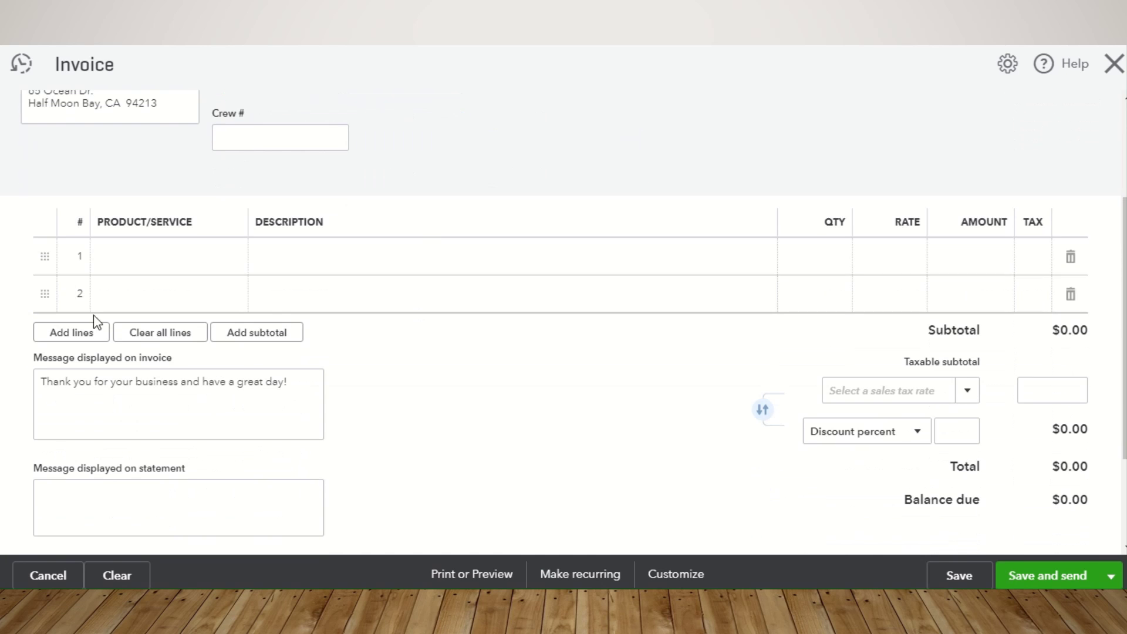
pyautogui.click(128, 268)
pyautogui.click(231, 264)
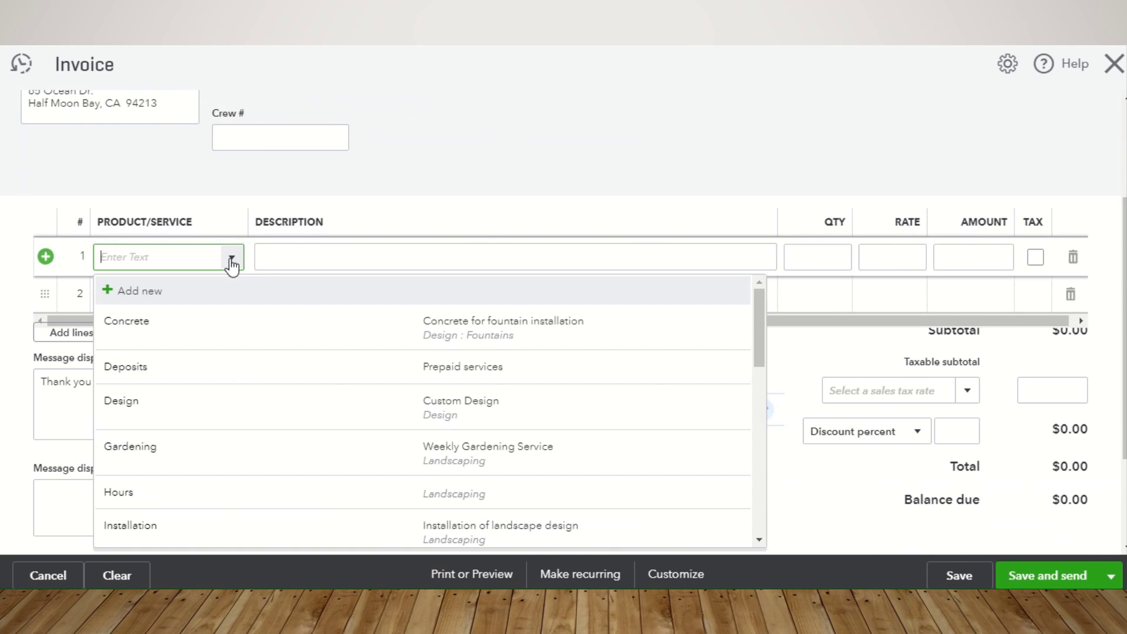
pyautogui.click(149, 369)
pyautogui.scroll(1, 457, 373)
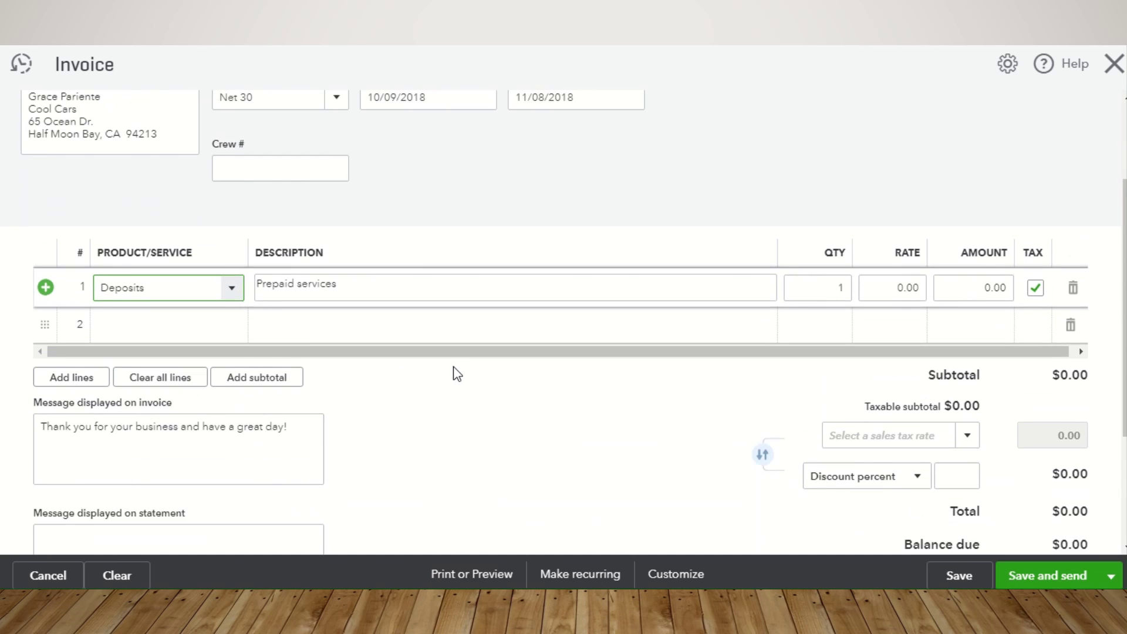
pyautogui.scroll(1, 458, 373)
pyautogui.click(975, 342)
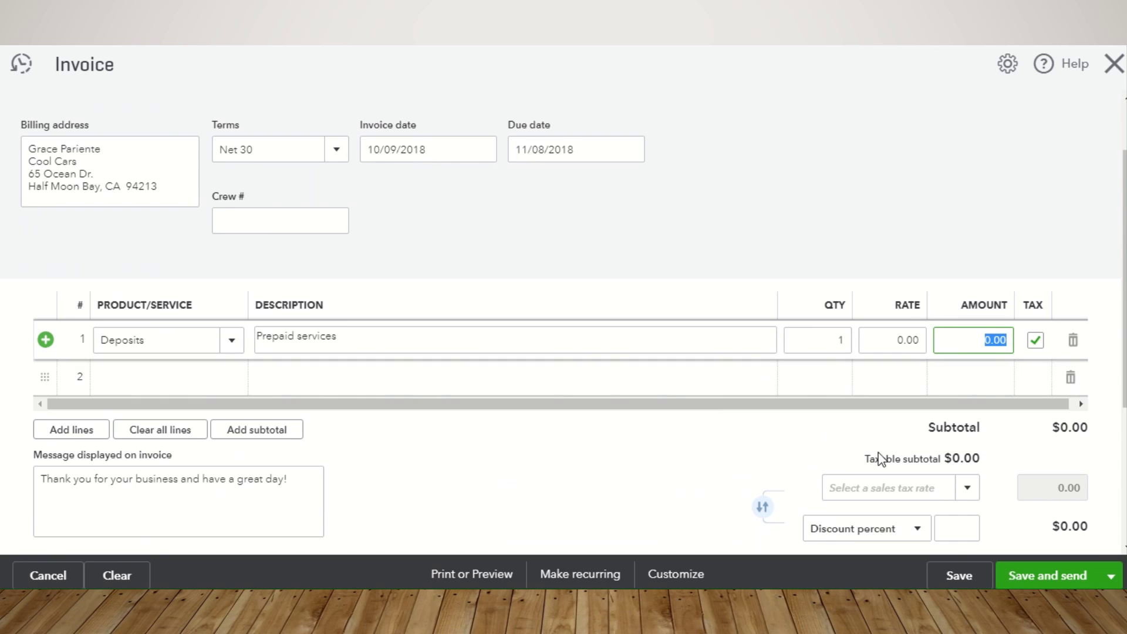
pyautogui.click(374, 340)
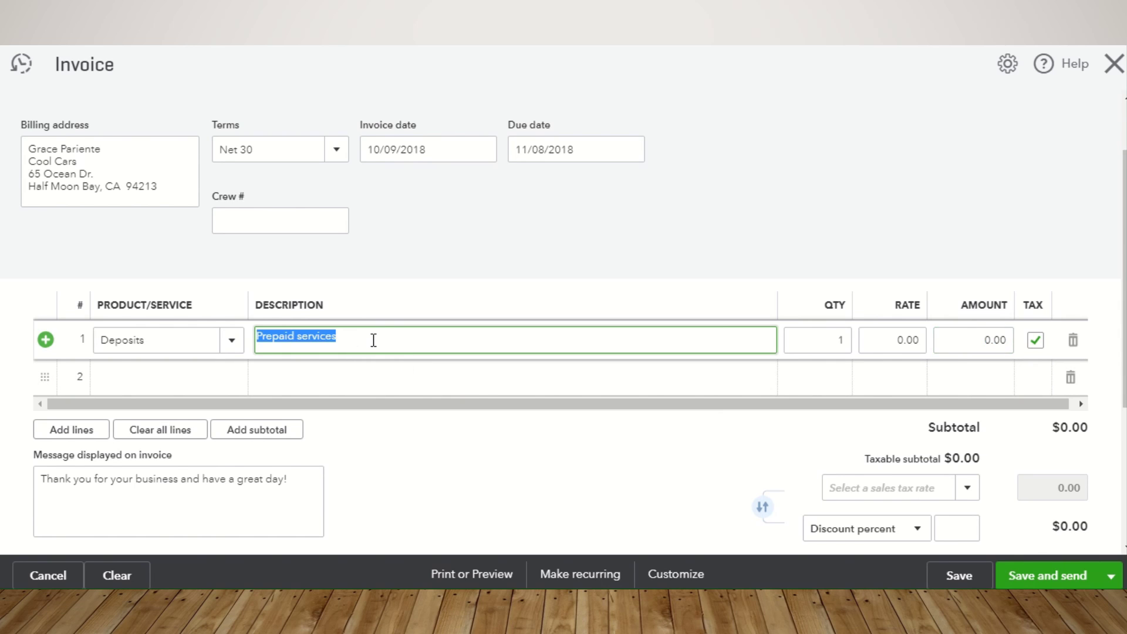
pyautogui.click(373, 341)
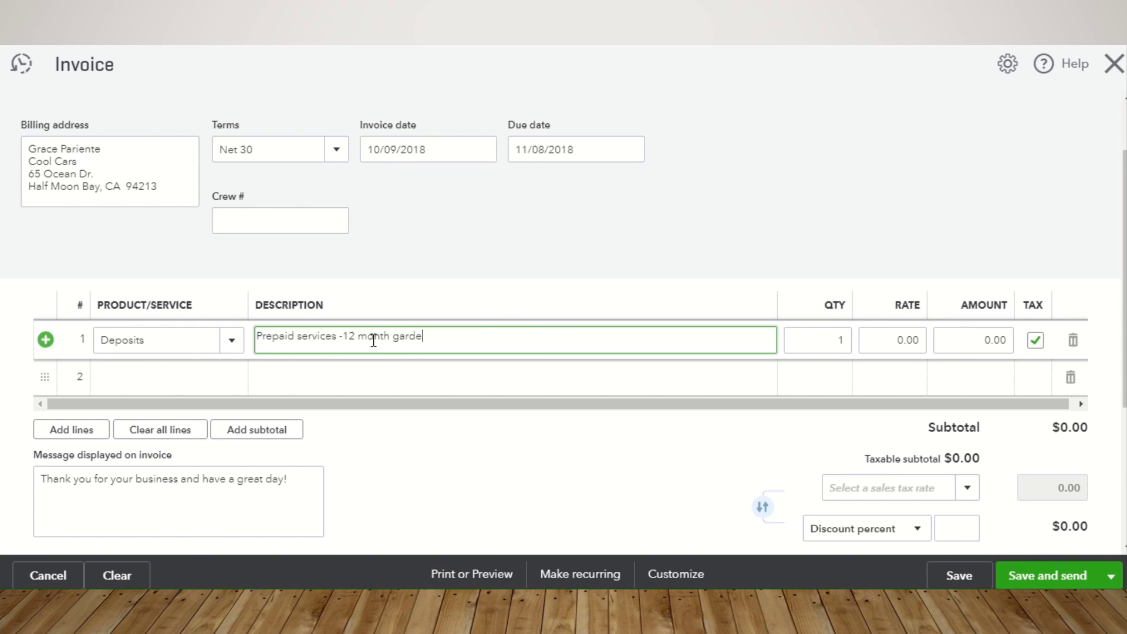
# - Set the Deposits line to quantity 12 at a rate of 300 and make it non-taxable
pyautogui.click(823, 340)
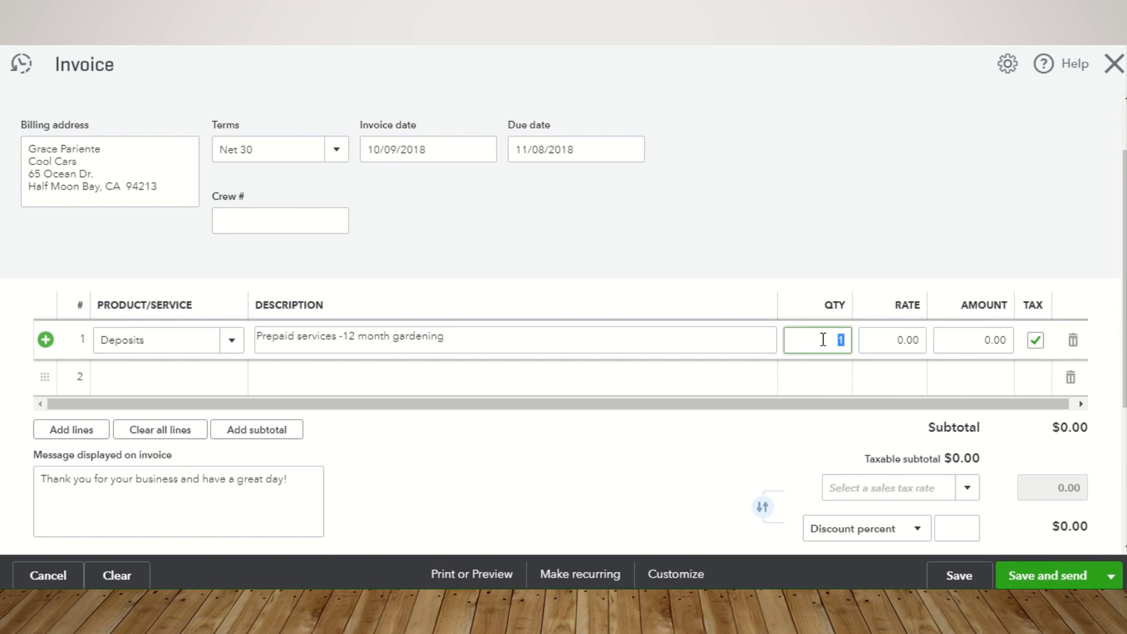
pyautogui.click(867, 336)
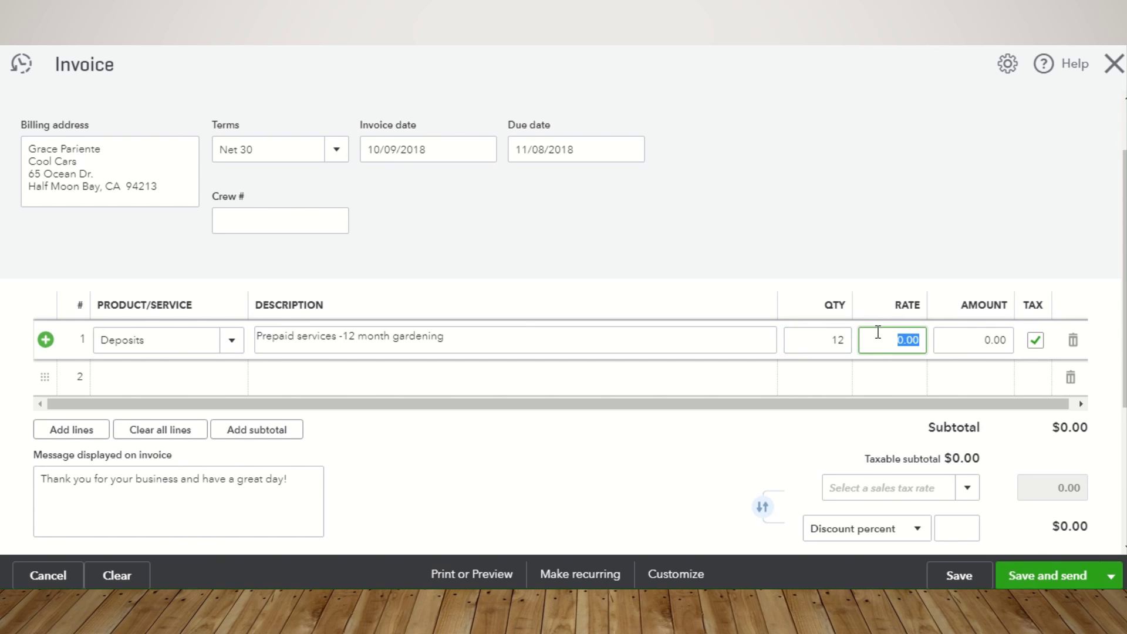
pyautogui.write('300')
pyautogui.click(1035, 343)
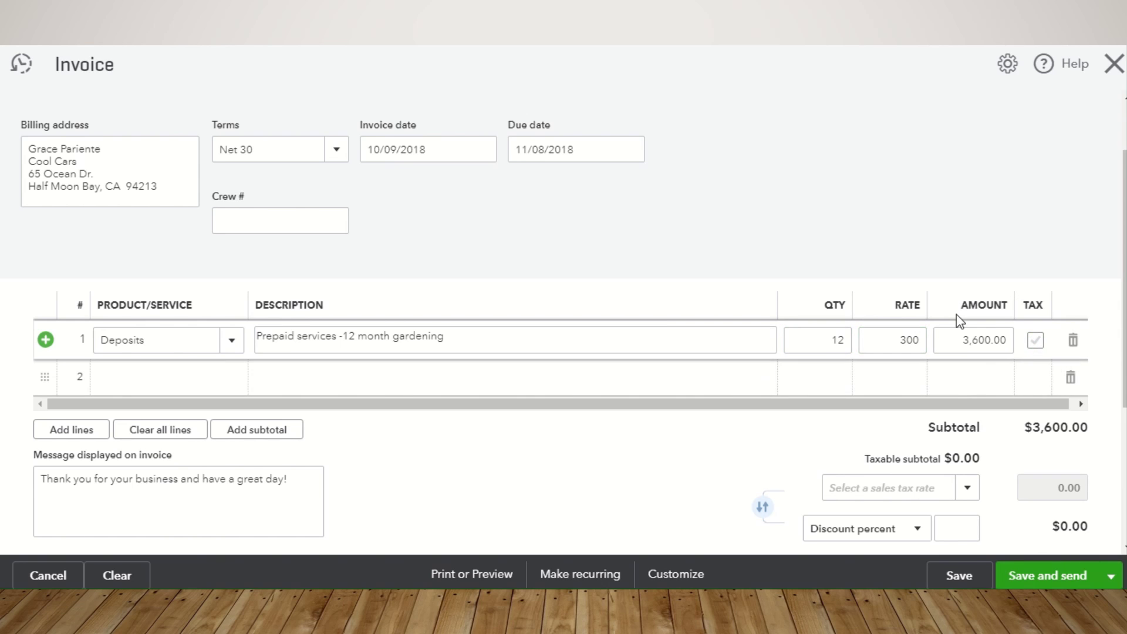
# - Save the invoice, review its email preview, and send it to the customer, closing the form
pyautogui.scroll(1, 1012, 346)
pyautogui.scroll(1, 1012, 346)
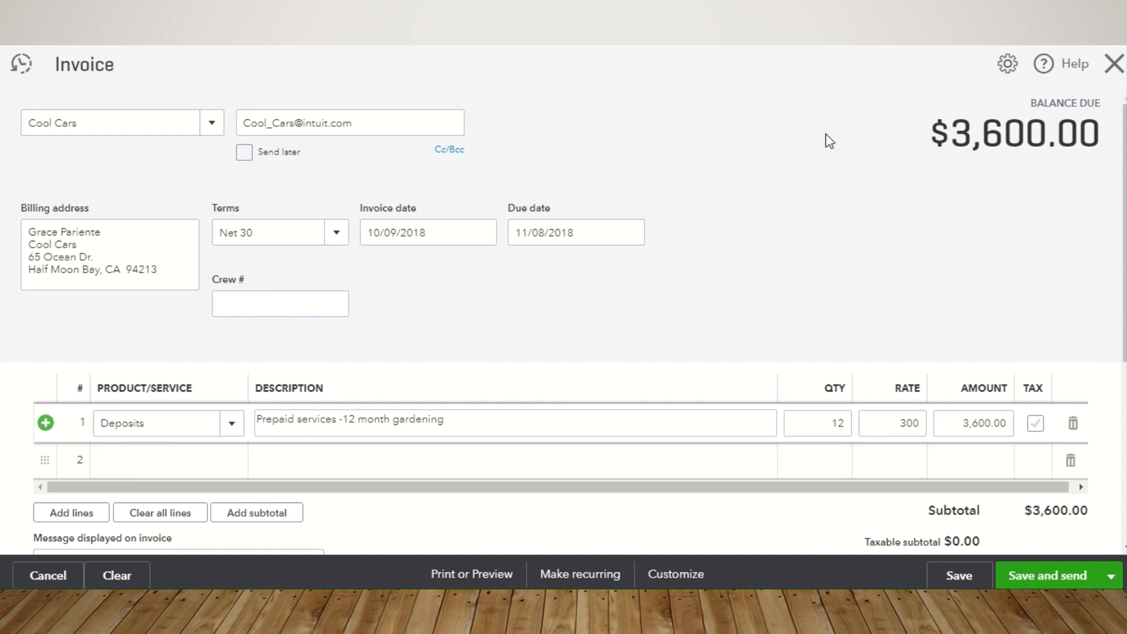
pyautogui.click(1054, 579)
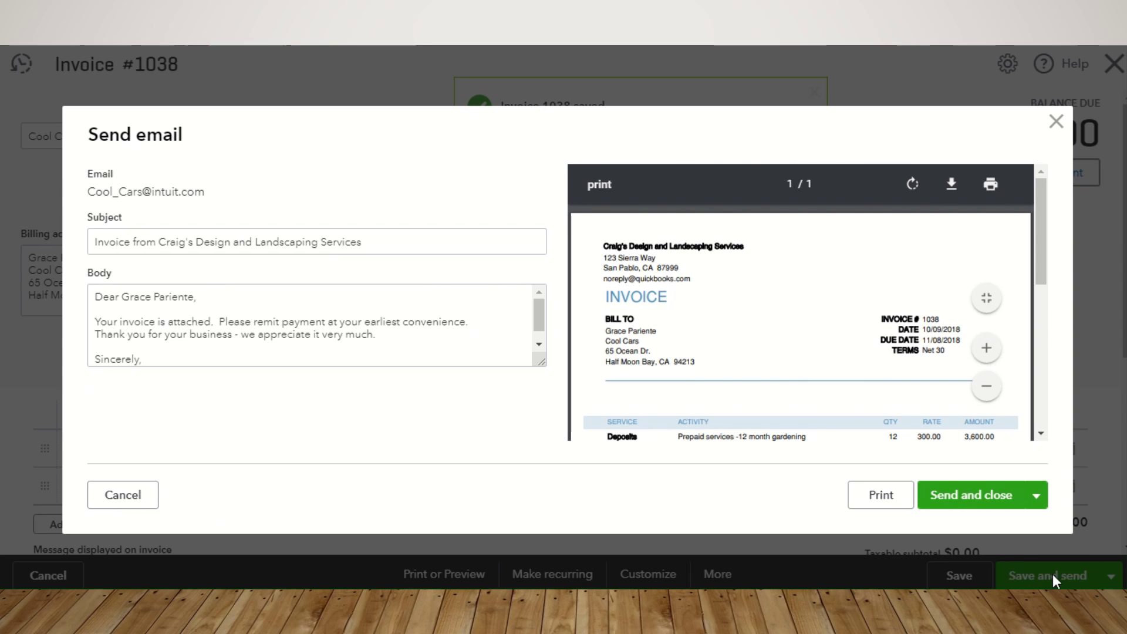
pyautogui.scroll(-3, 731, 336)
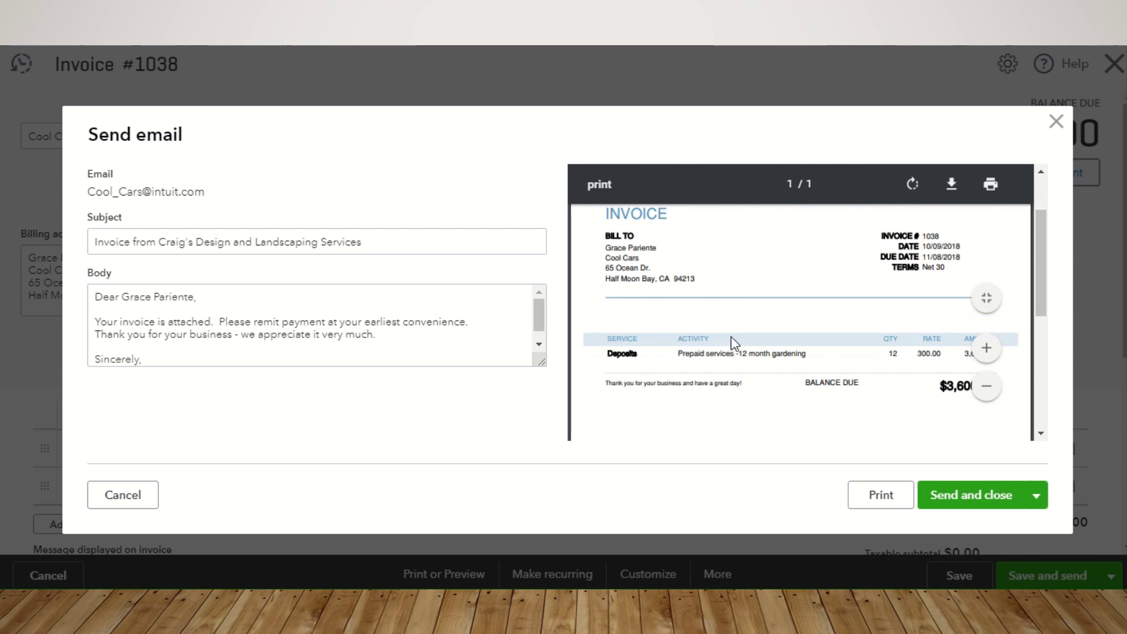
pyautogui.click(957, 495)
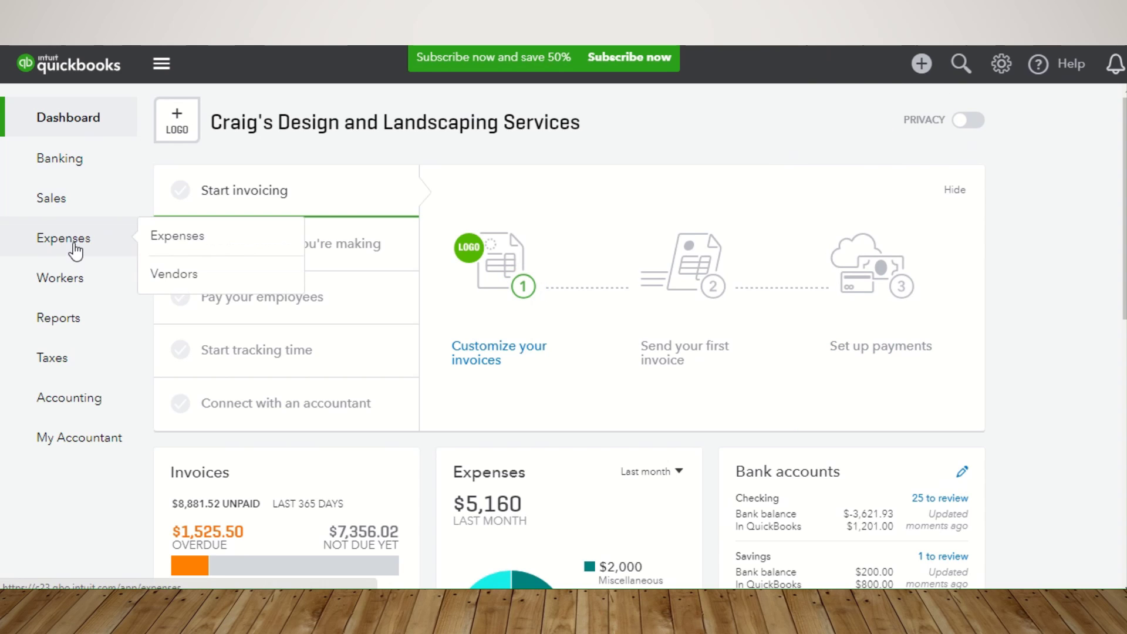
# - Find the customer Cool Cars in the customer list and open its transaction list
pyautogui.moveTo(128, 166)
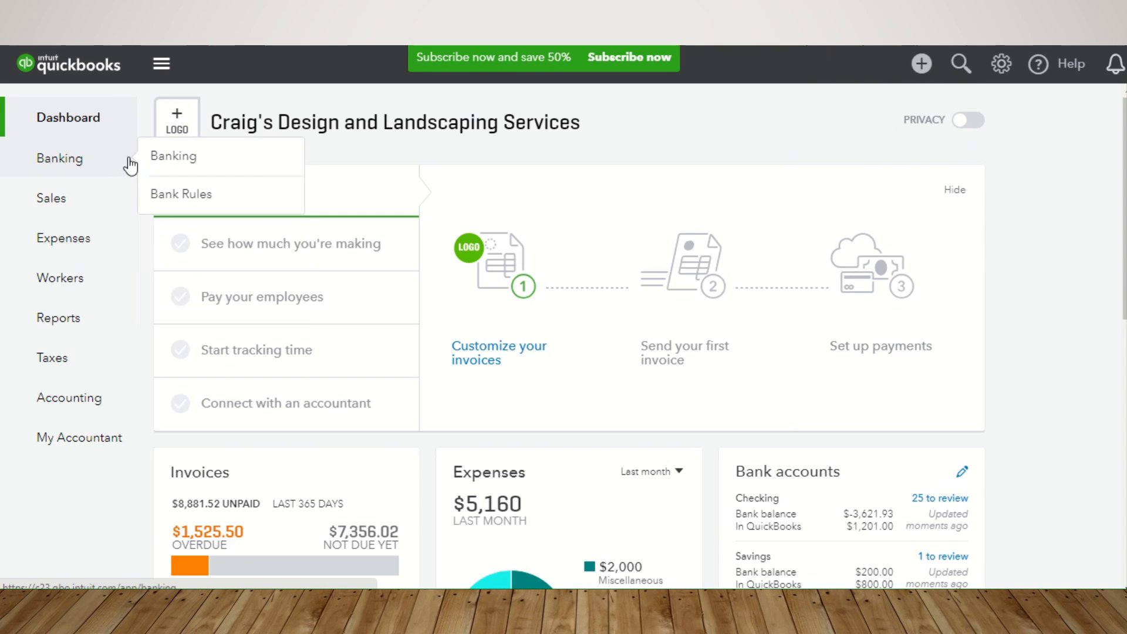
pyautogui.click(960, 66)
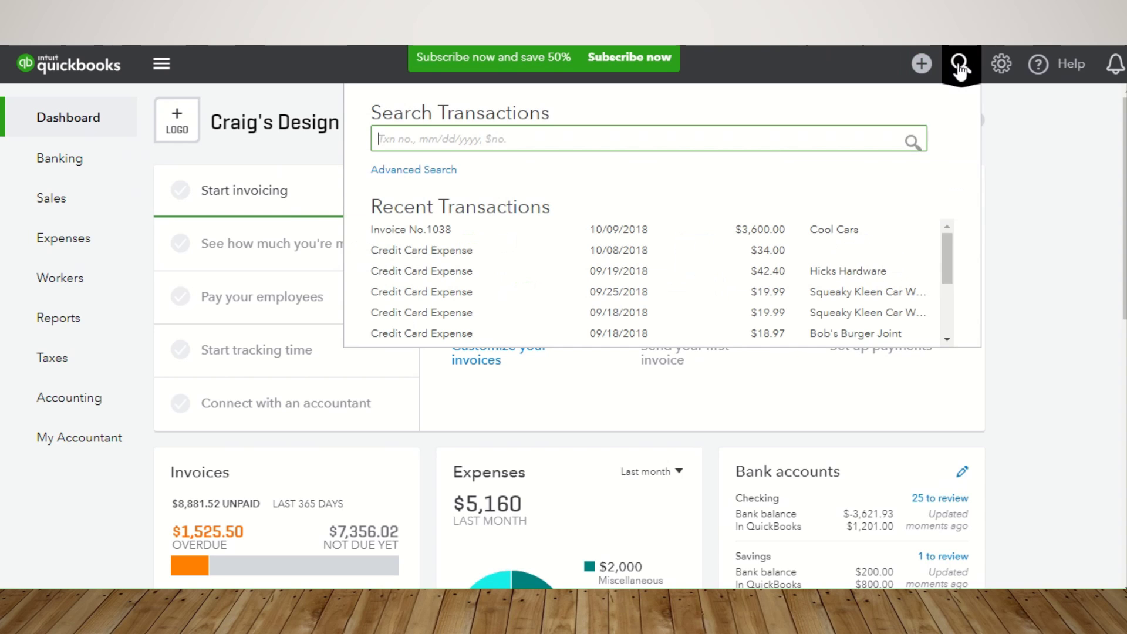
pyautogui.click(63, 206)
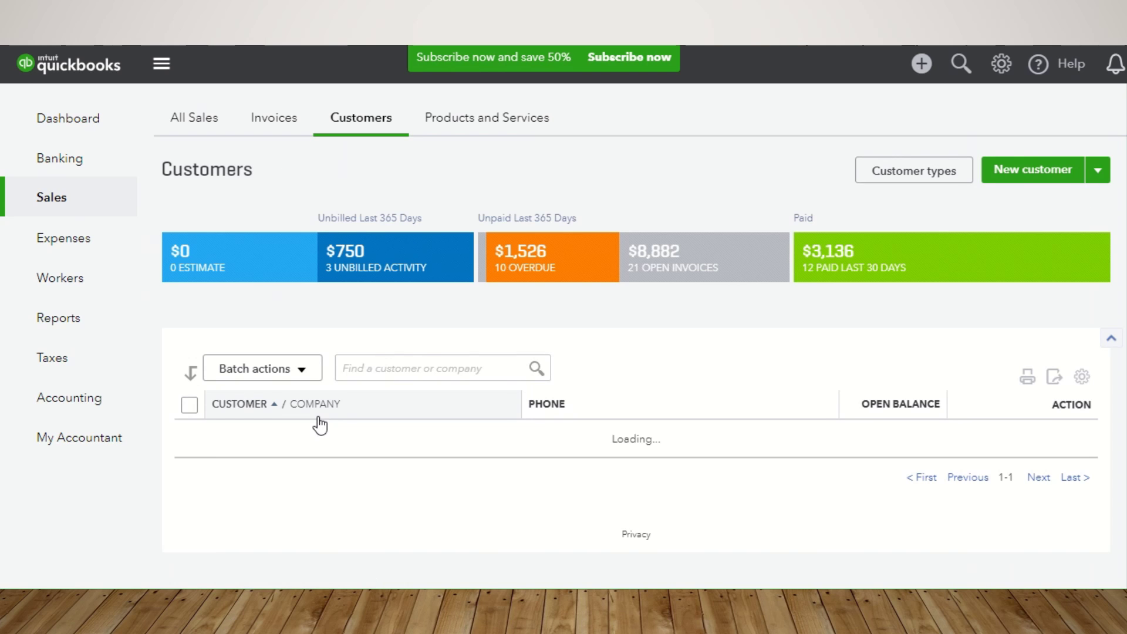
pyautogui.click(352, 369)
pyautogui.write('cool')
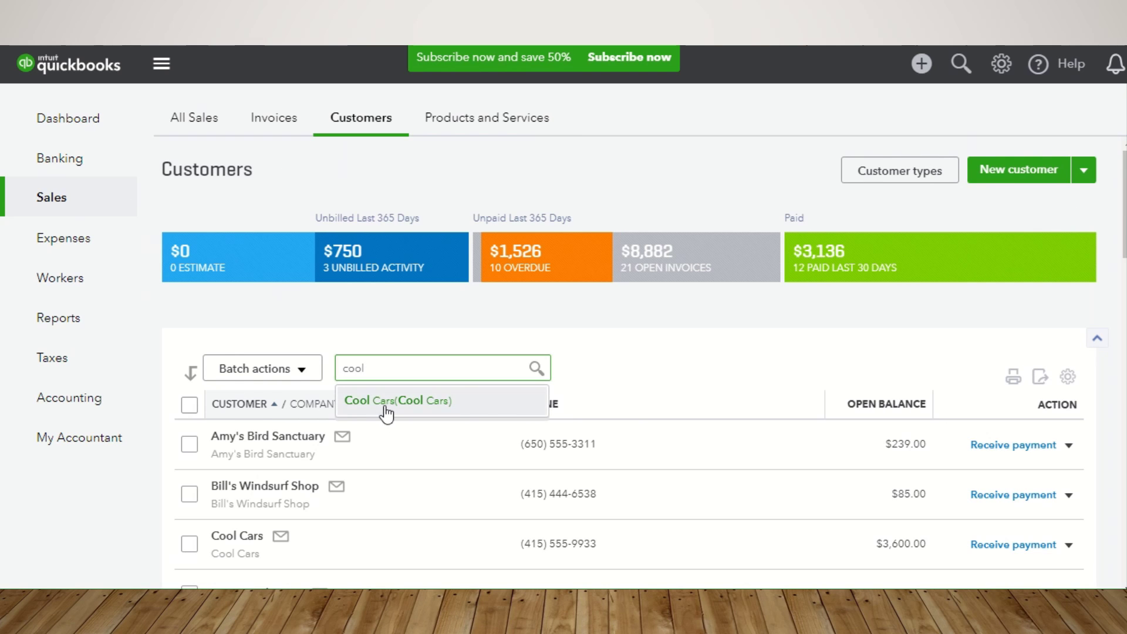
pyautogui.click(385, 409)
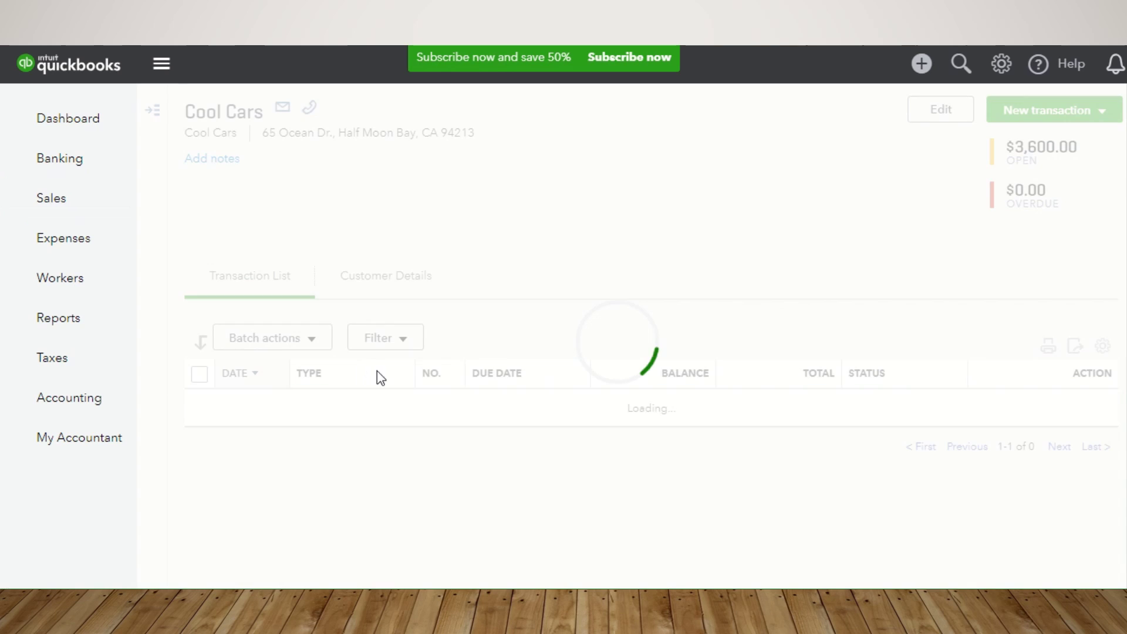
# - Receive full payment of the new Cool Cars invoice by Check with reference number 325, then save and close
pyautogui.click(1034, 411)
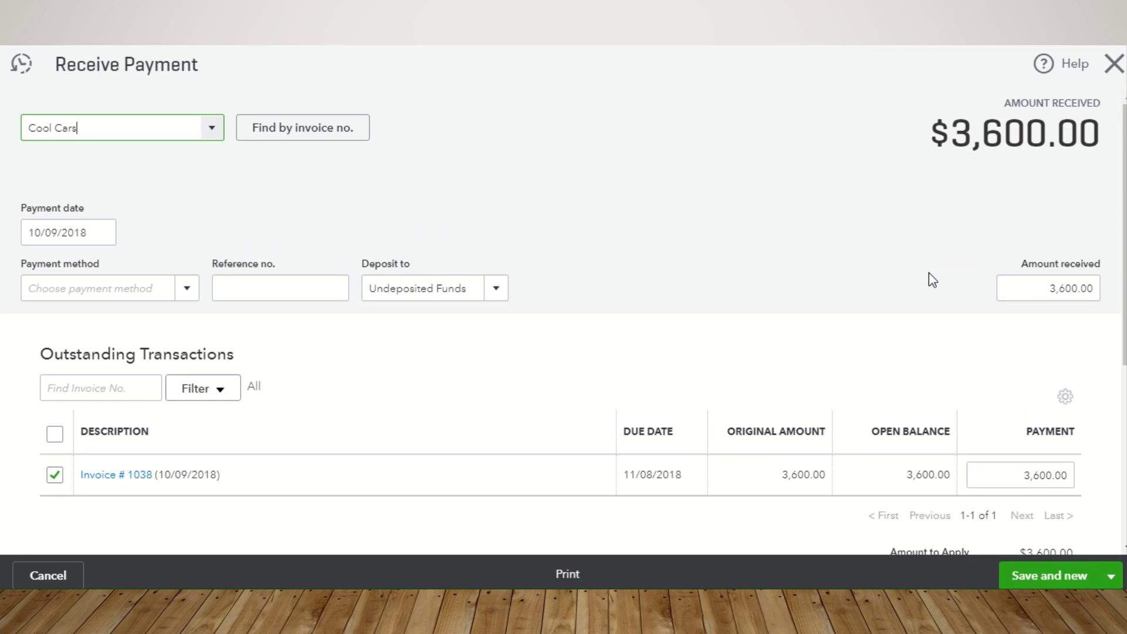
pyautogui.click(187, 291)
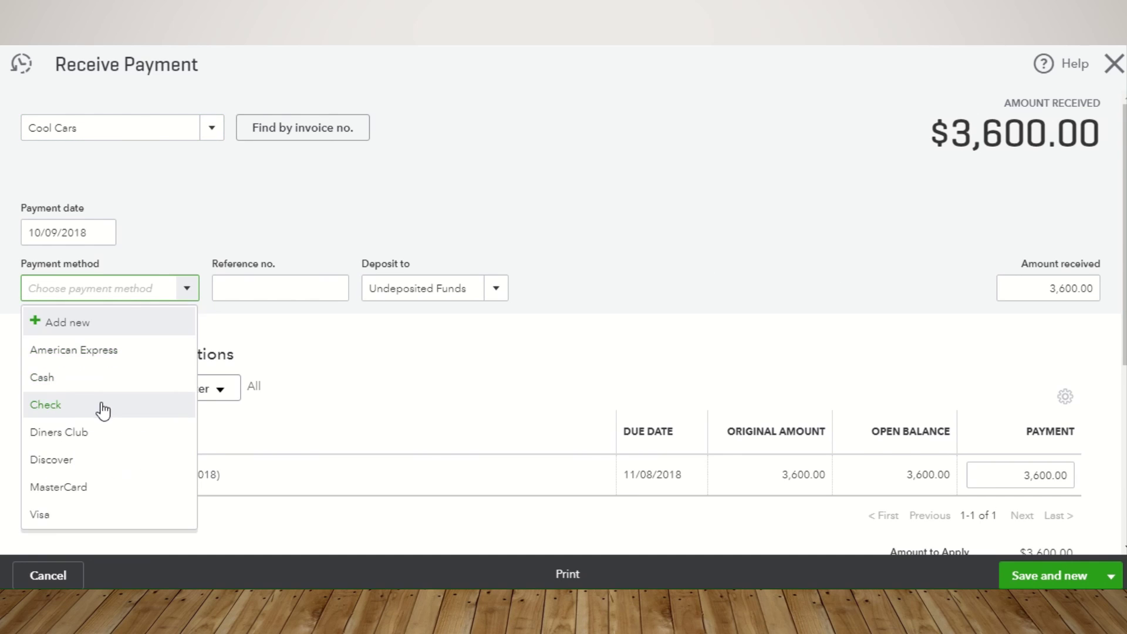
pyautogui.click(103, 409)
pyautogui.click(305, 288)
pyautogui.write('325')
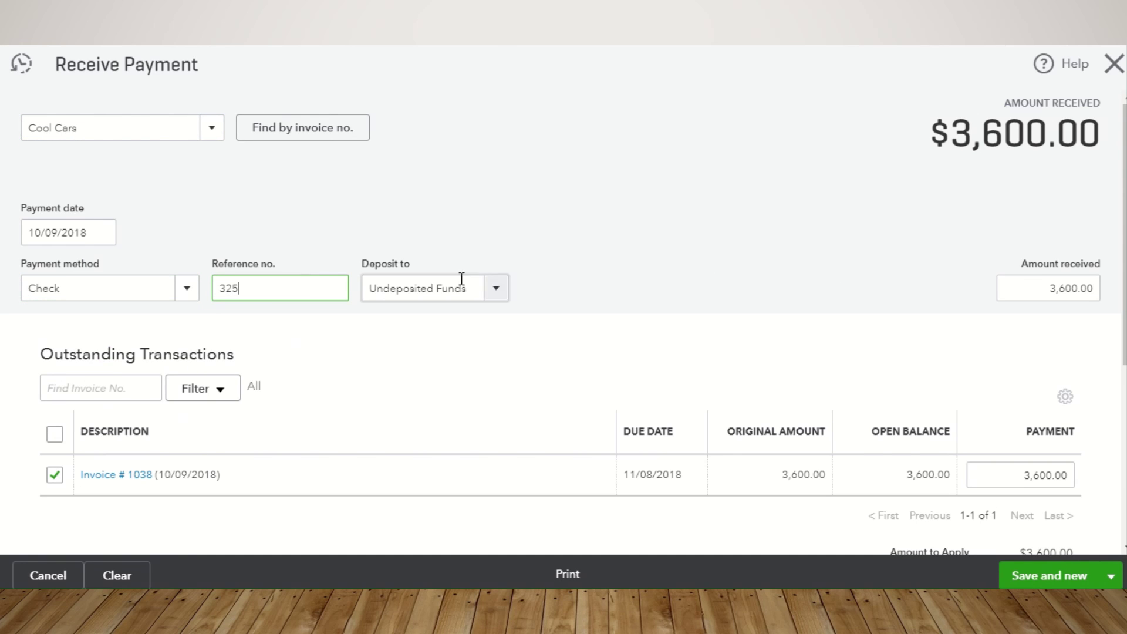
pyautogui.scroll(-2, 914, 344)
pyautogui.click(1110, 577)
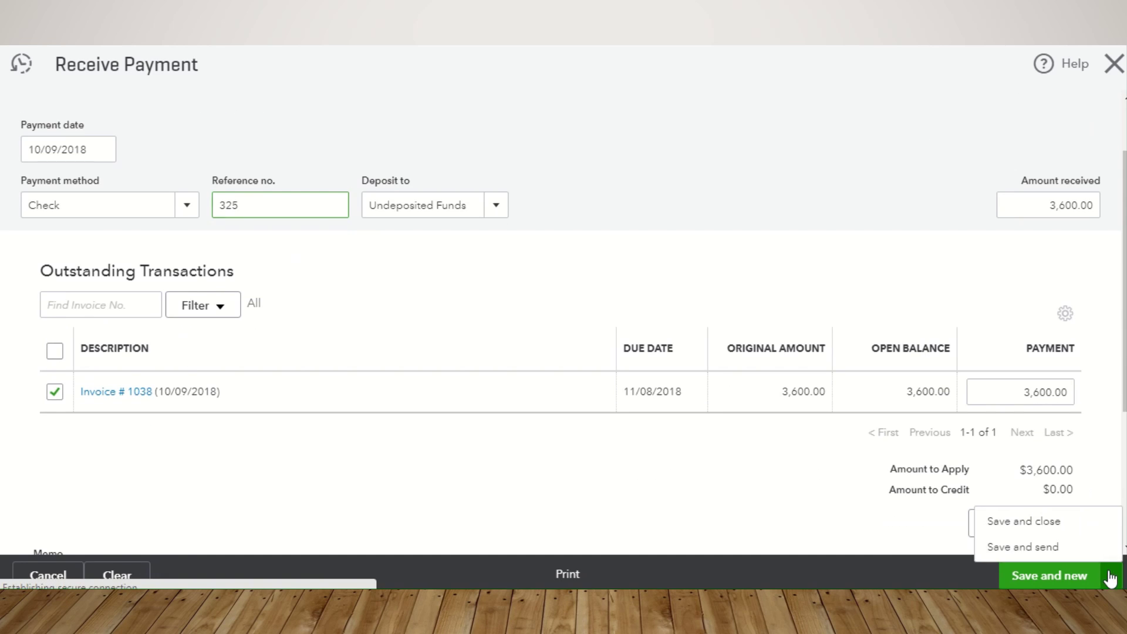
pyautogui.click(1025, 521)
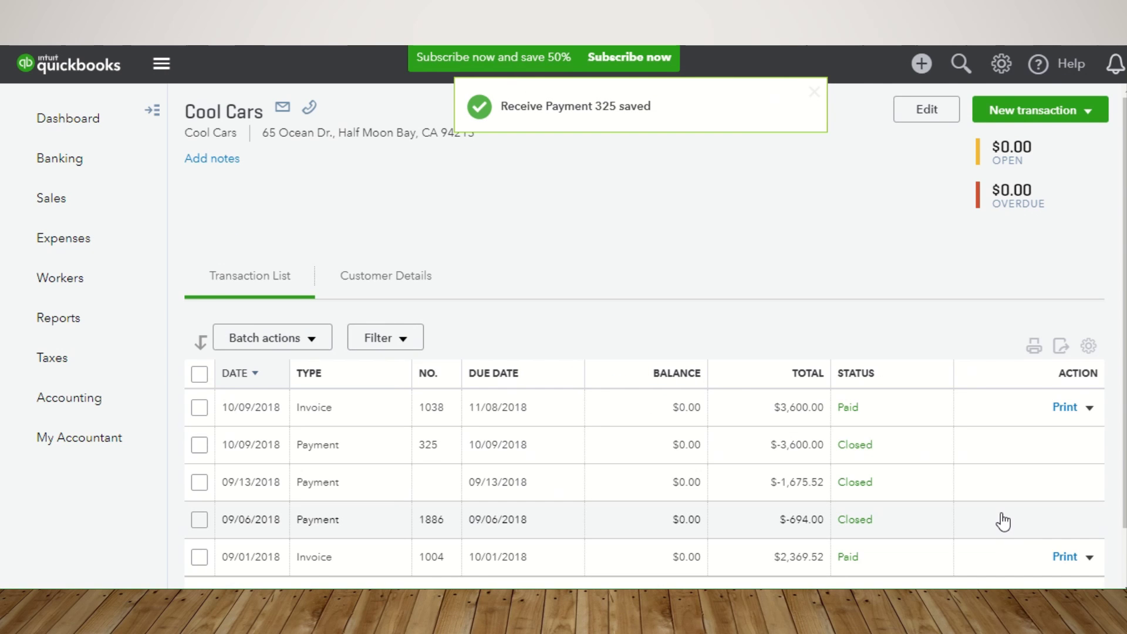
# - Run the Profit and Loss report for the period Today and review its contents
pyautogui.click(59, 318)
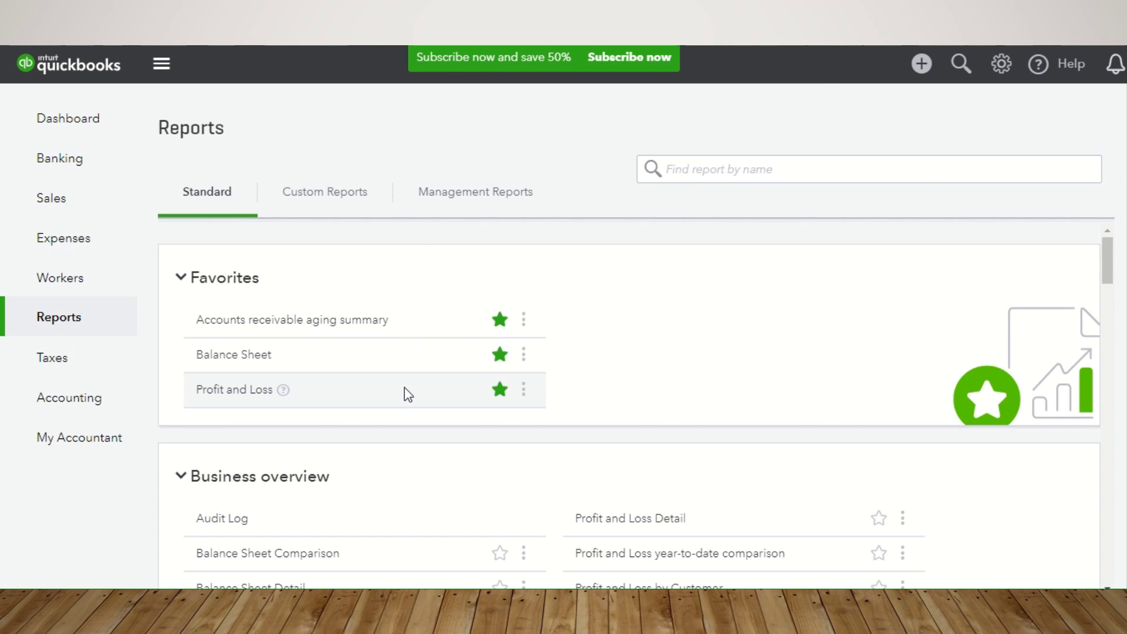
pyautogui.click(220, 390)
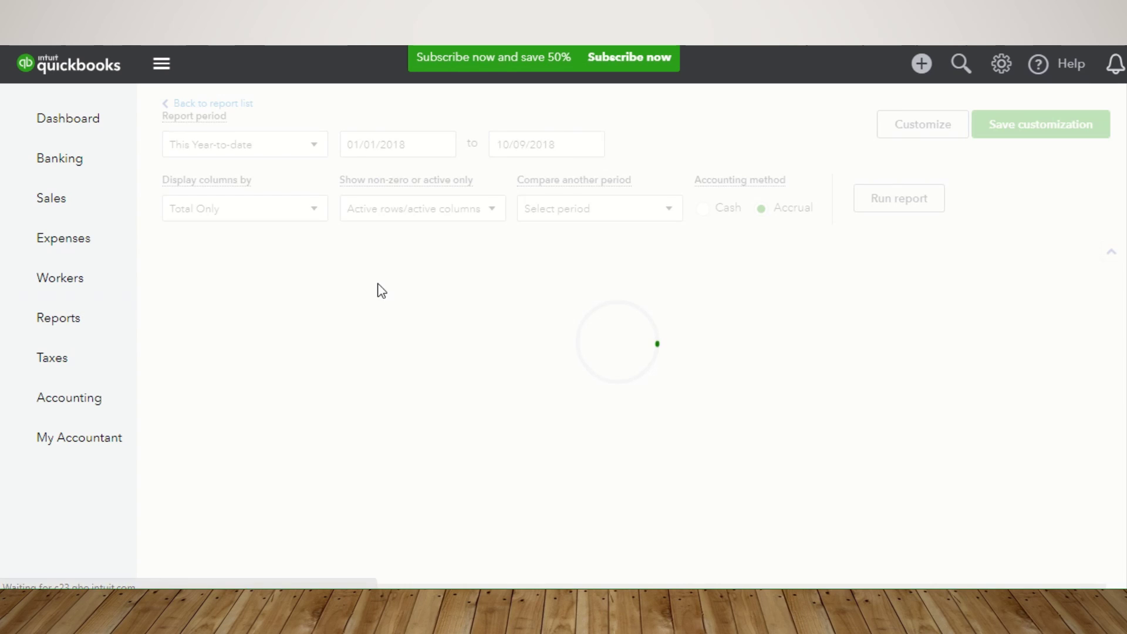
pyautogui.click(314, 151)
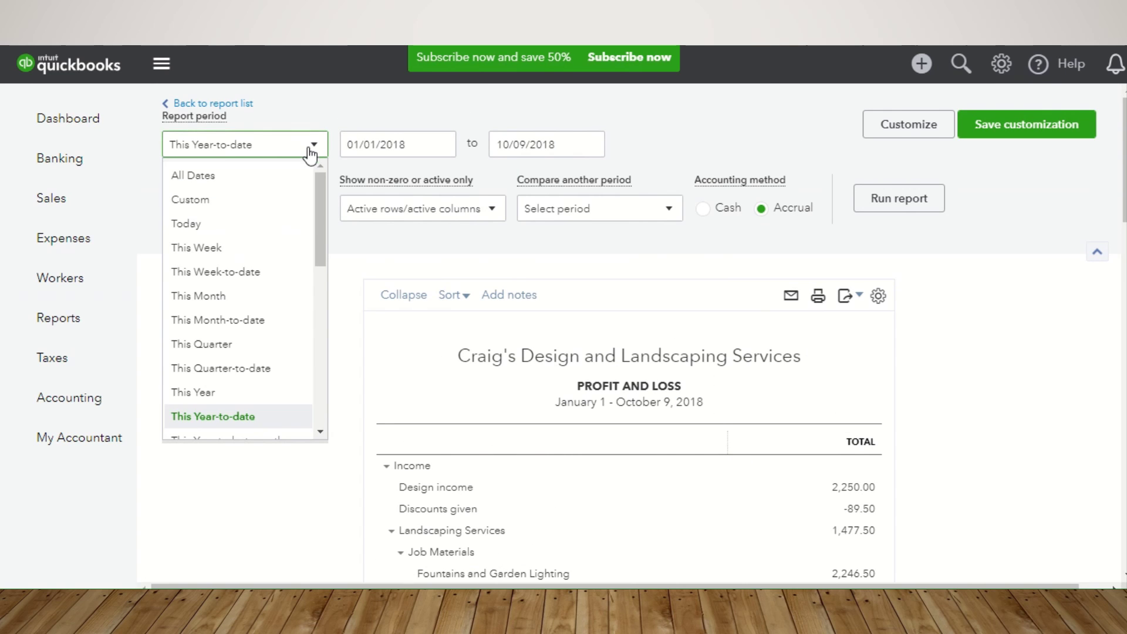
pyautogui.click(196, 228)
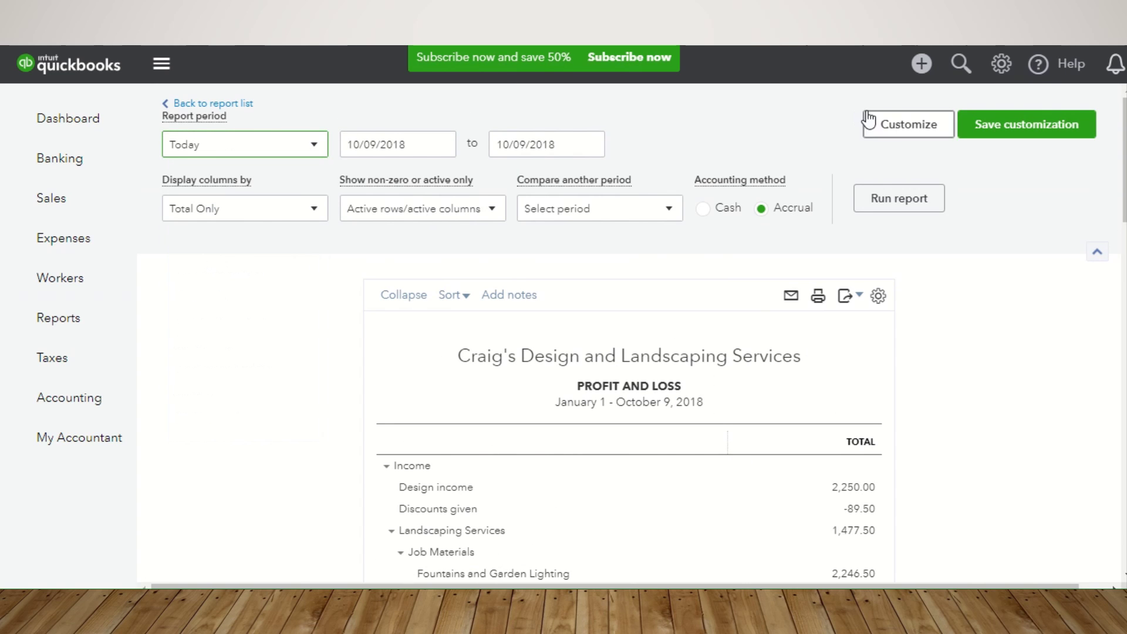
pyautogui.click(878, 200)
pyautogui.scroll(-2, 881, 201)
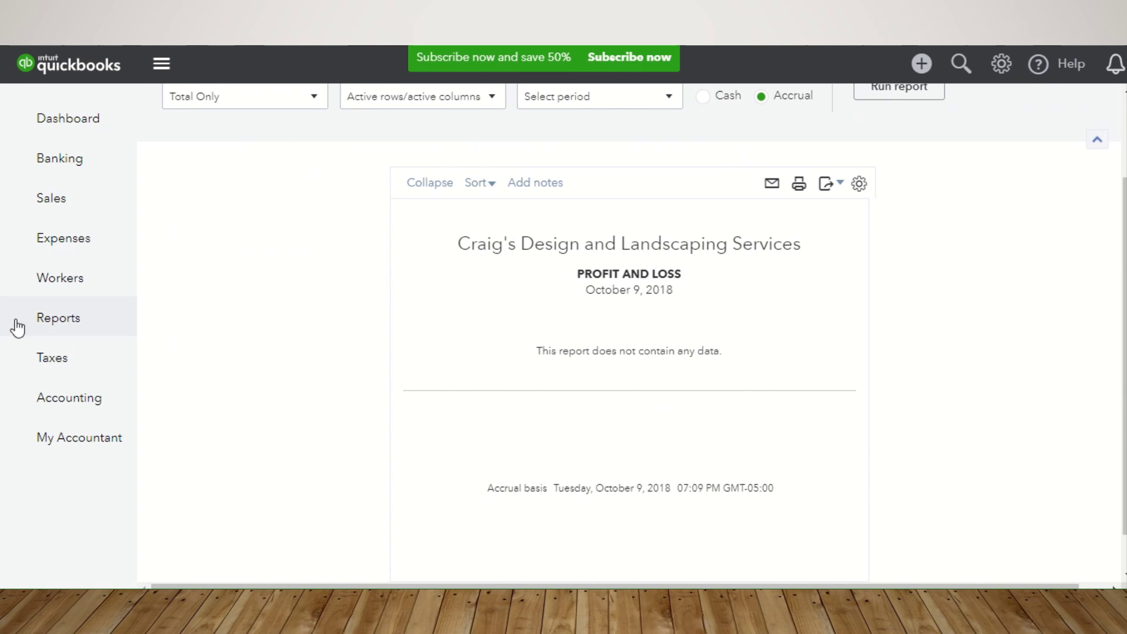
# - Open the Balance Sheet report and drill into the Deposits amount under Other Current Liabilities
pyautogui.click(58, 318)
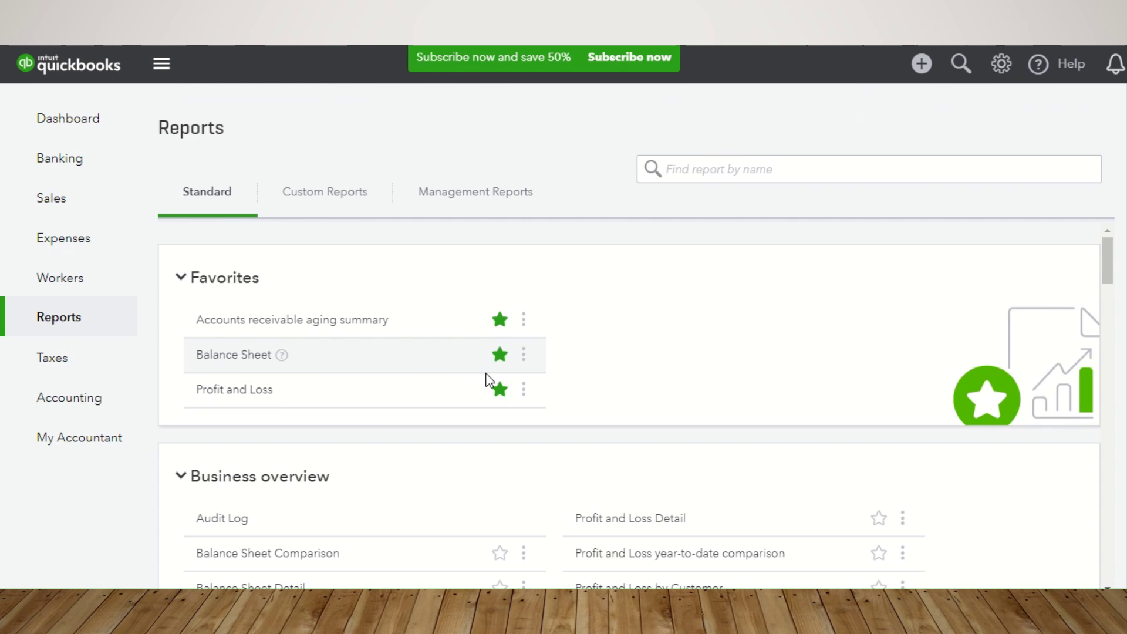
pyautogui.click(247, 356)
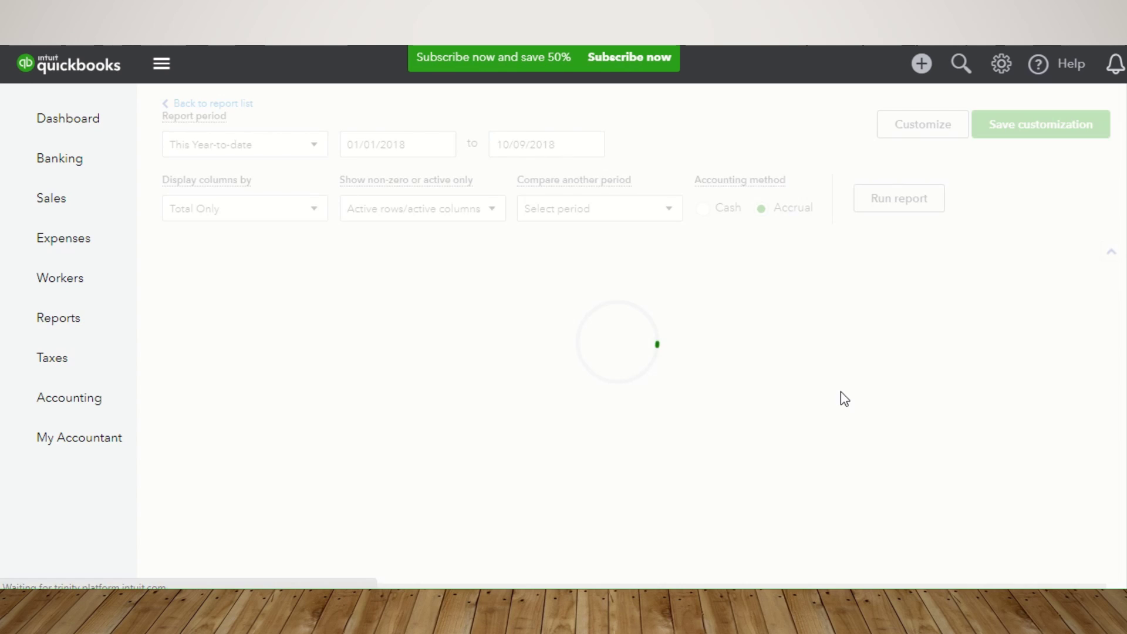
pyautogui.scroll(-3, 843, 397)
pyautogui.scroll(-5, 841, 392)
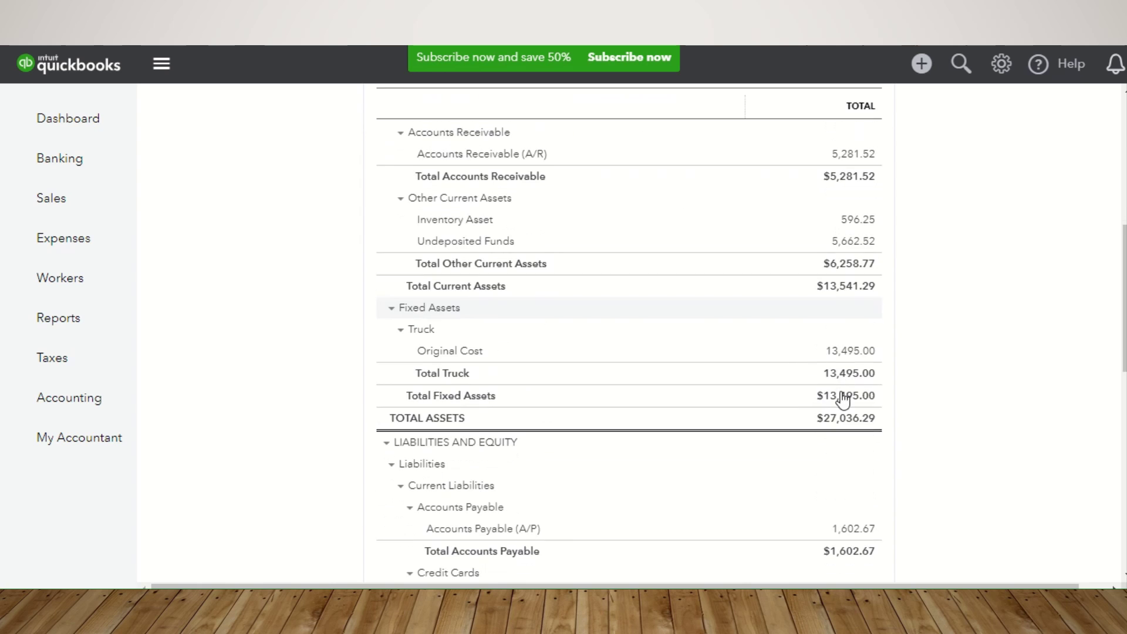
pyautogui.scroll(-1, 840, 392)
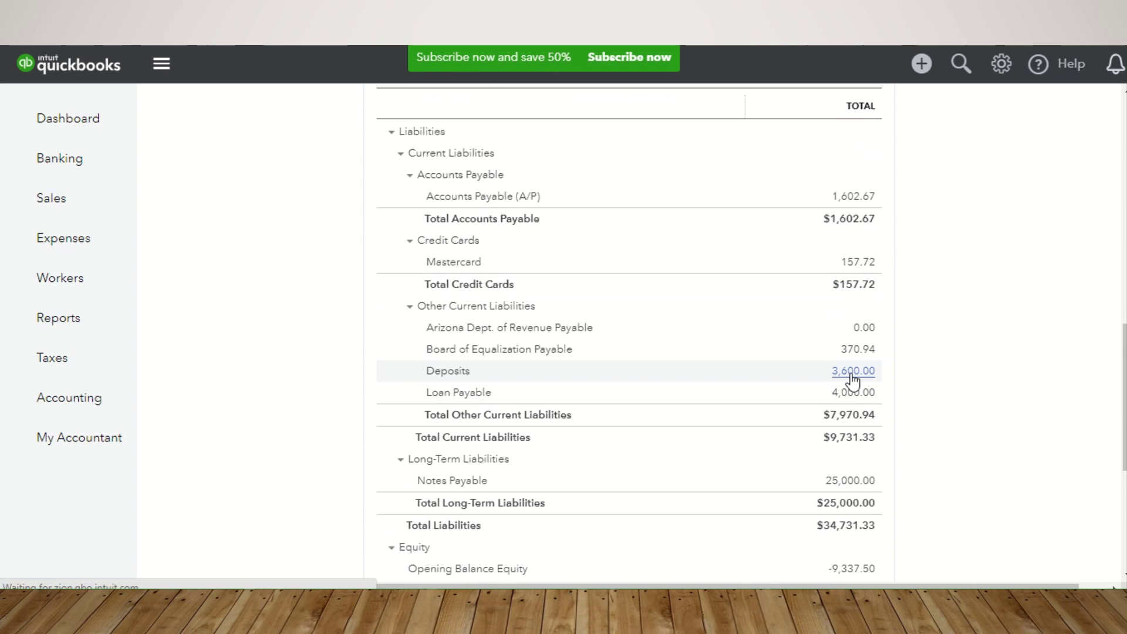
pyautogui.click(852, 376)
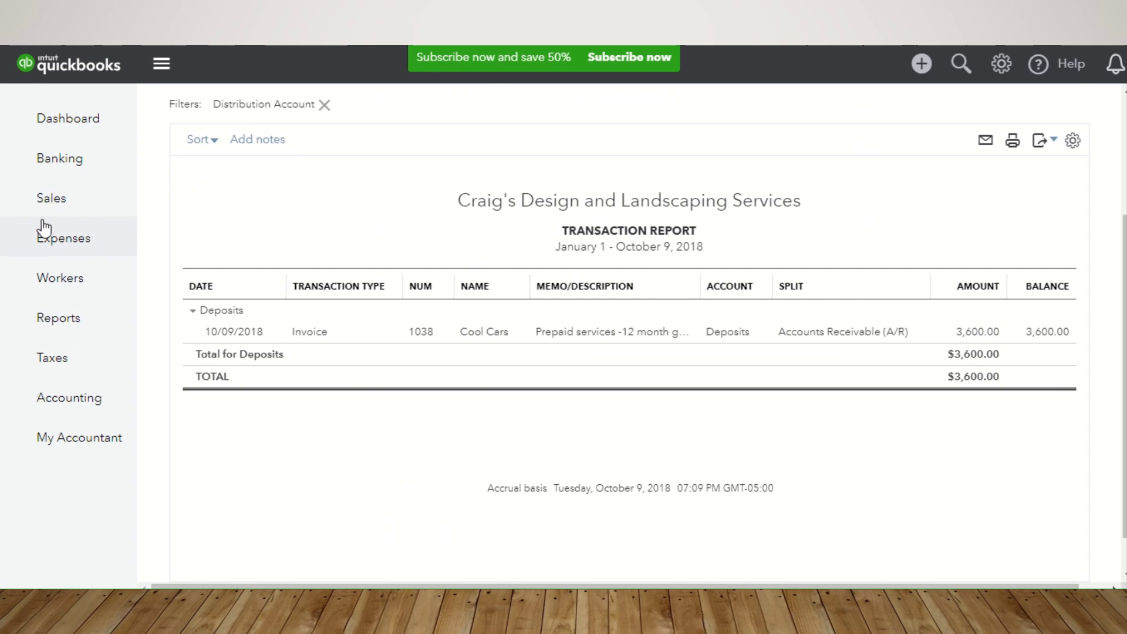
# - Open the list of customers
pyautogui.moveTo(60, 206)
pyautogui.click(181, 272)
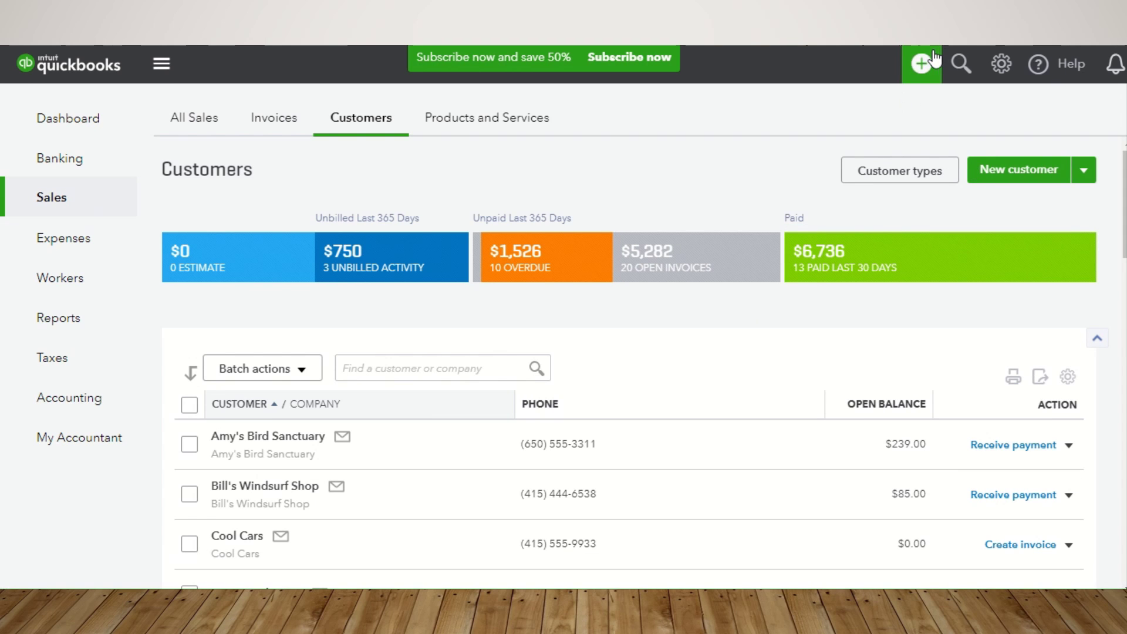
pyautogui.click(931, 63)
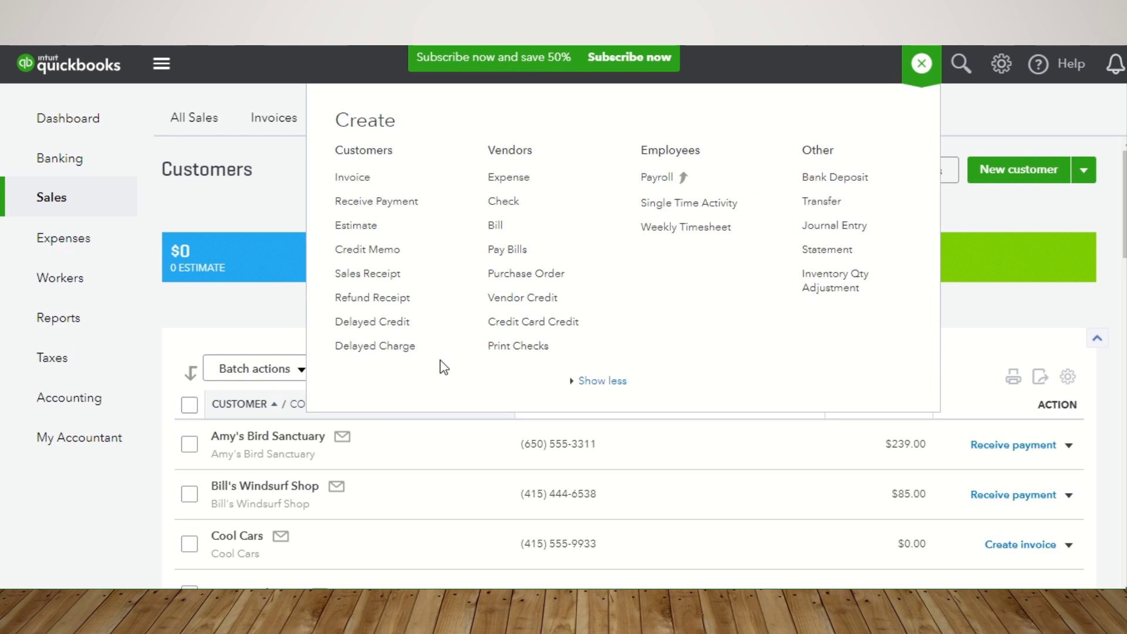
pyautogui.click(373, 332)
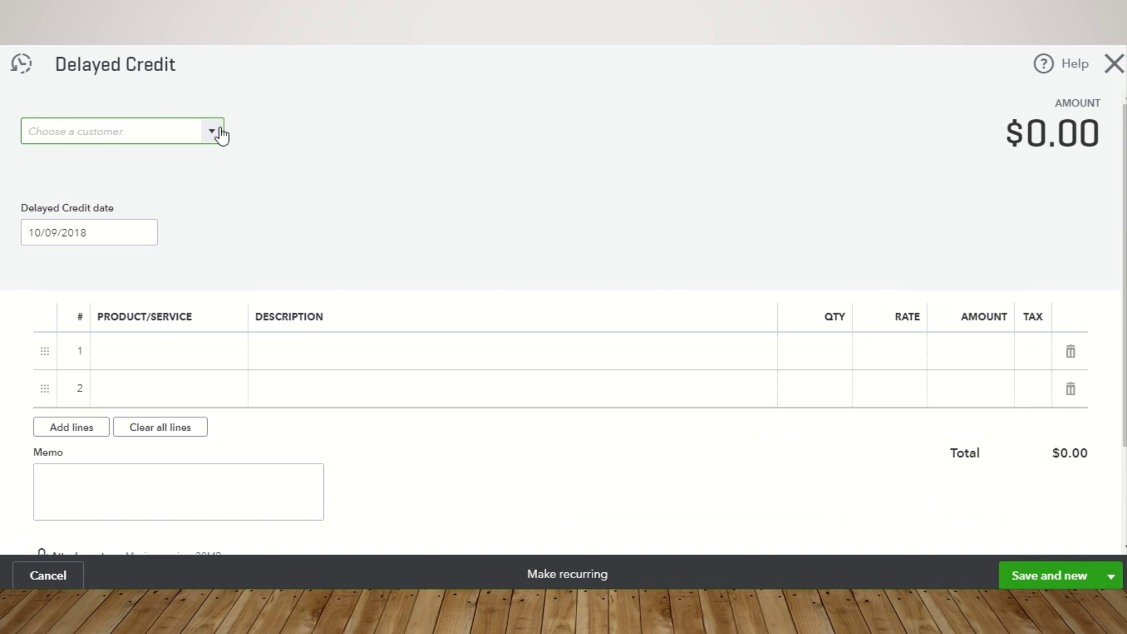
pyautogui.click(216, 132)
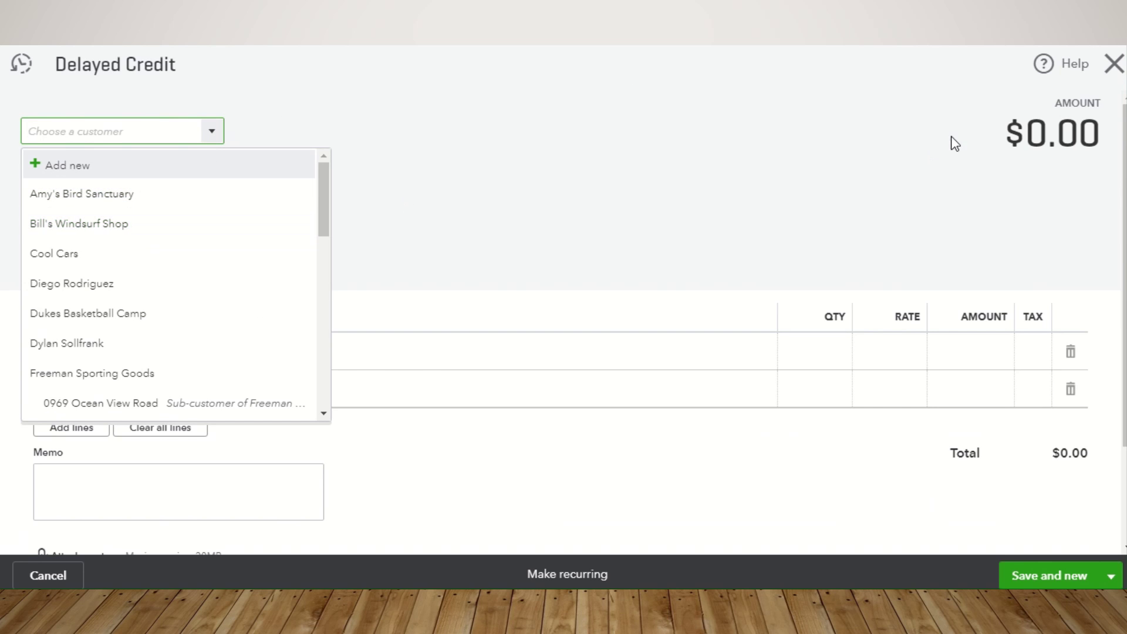
pyautogui.click(1114, 64)
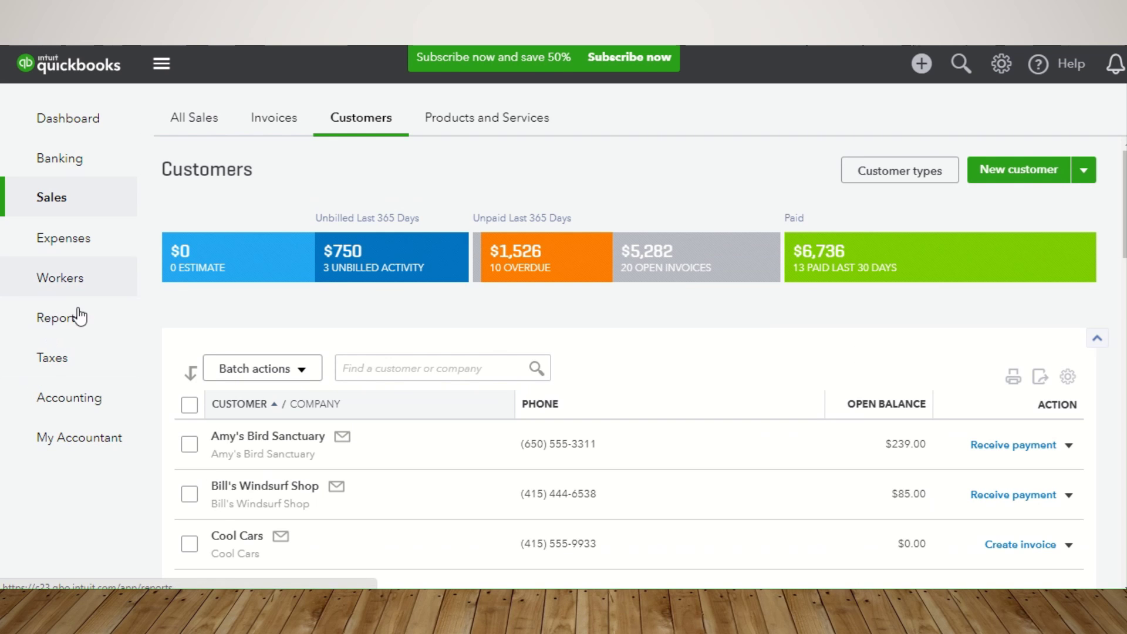
# - Open the Cool Cars transaction list and review the payment with reference number 325
pyautogui.click(238, 537)
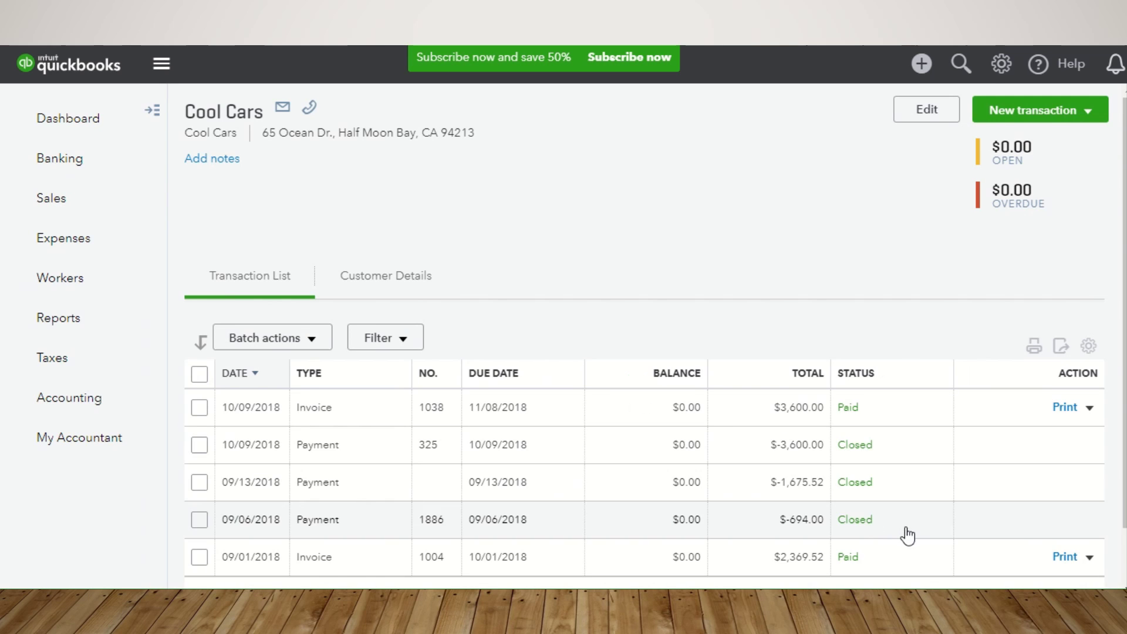
pyautogui.click(831, 451)
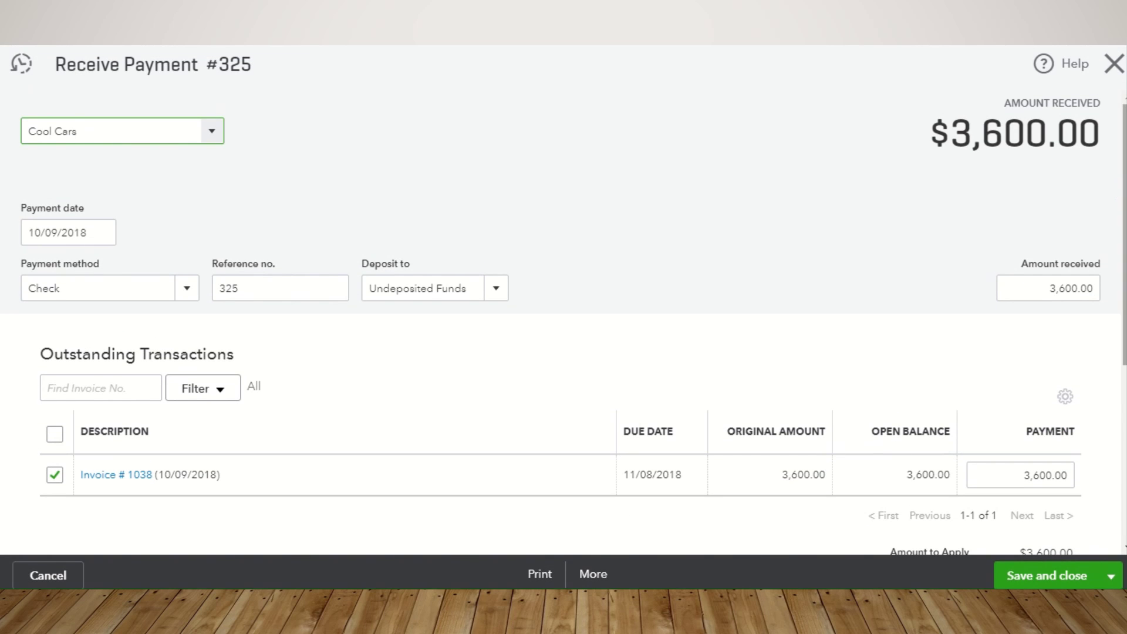
pyautogui.click(1114, 61)
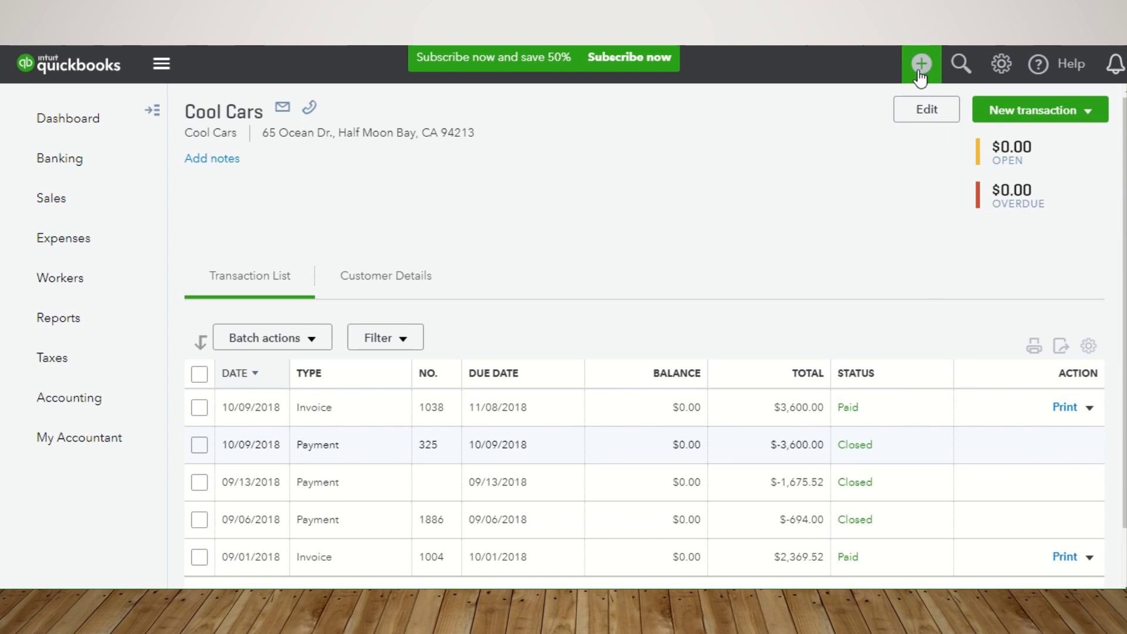
# - Create a delayed charge for Cool Cars with the Gardening service and an amount of 300
pyautogui.click(1089, 118)
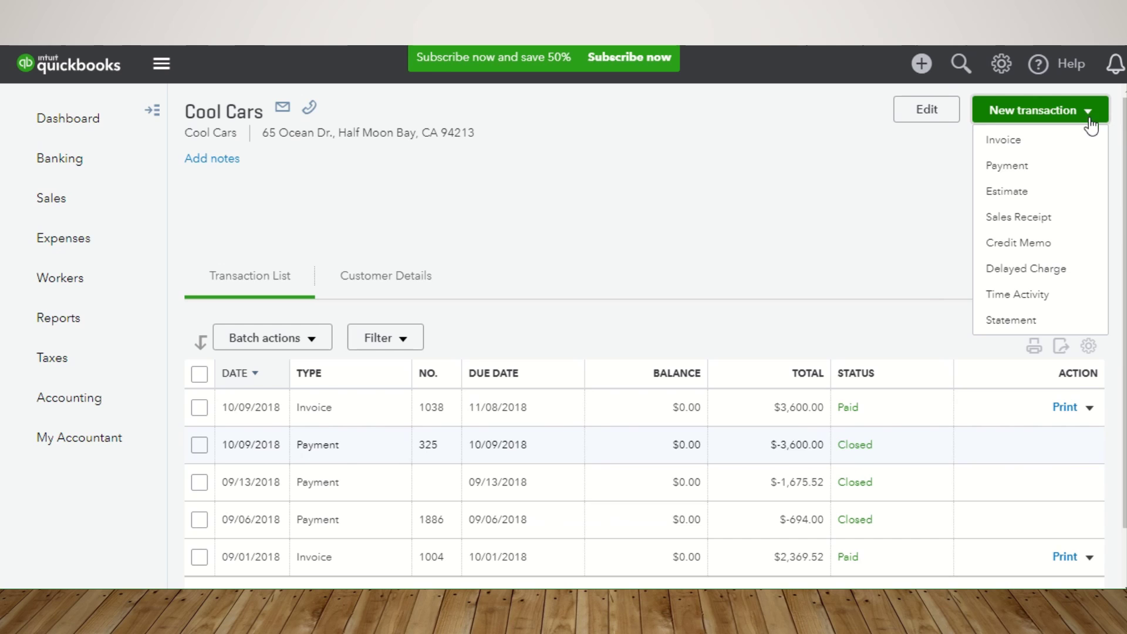
pyautogui.click(1069, 271)
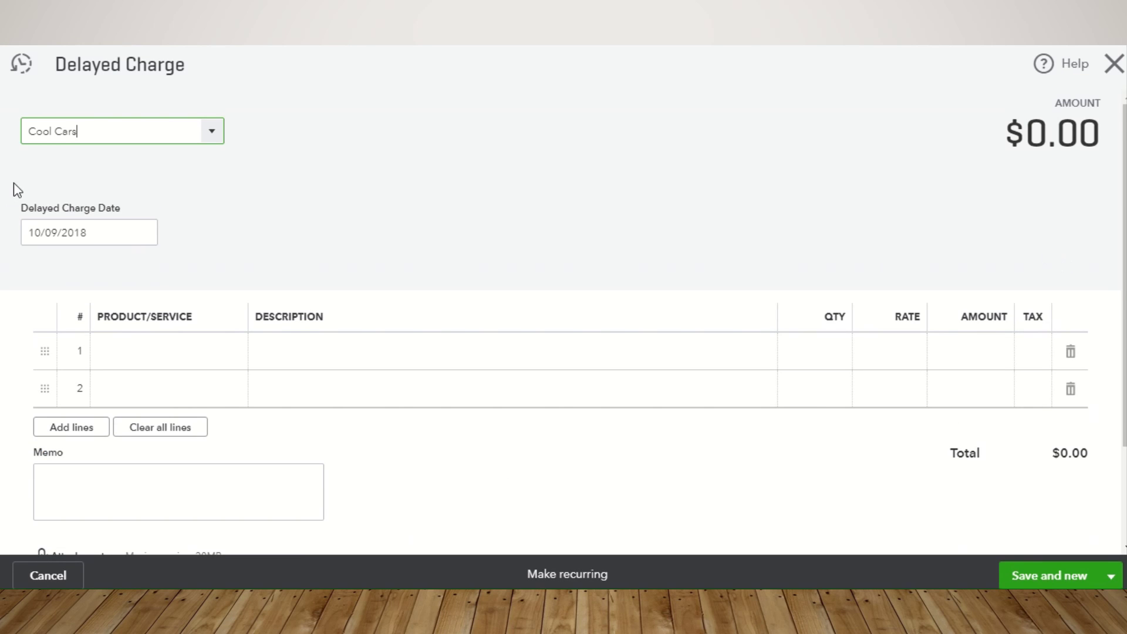
pyautogui.click(206, 358)
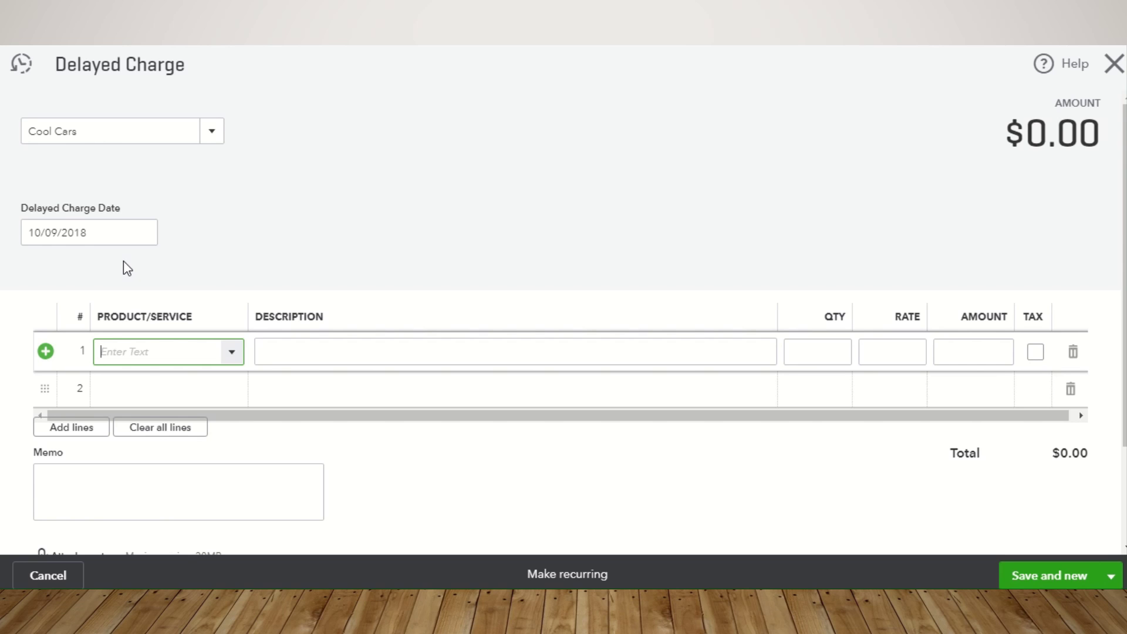
pyautogui.click(231, 355)
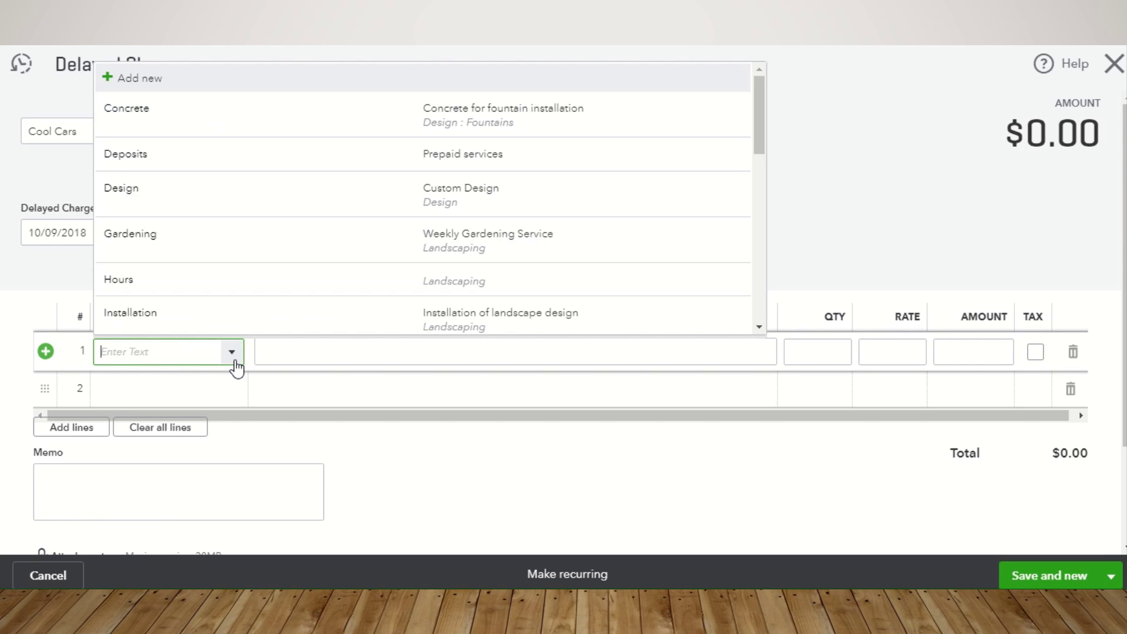
pyautogui.click(206, 241)
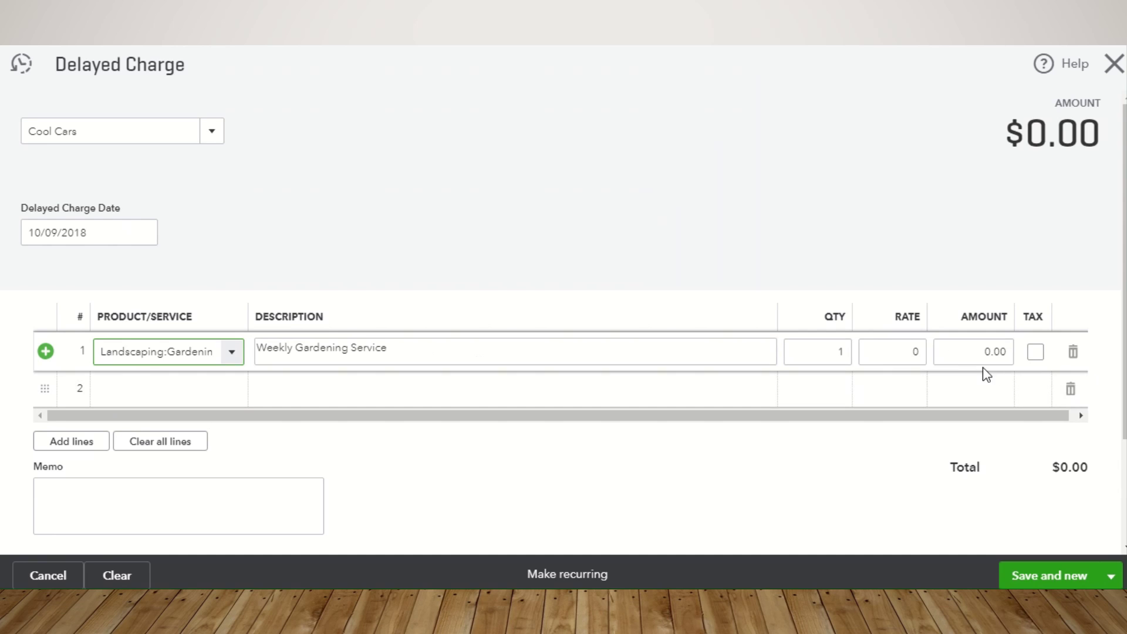
pyautogui.click(979, 350)
pyautogui.write('300')
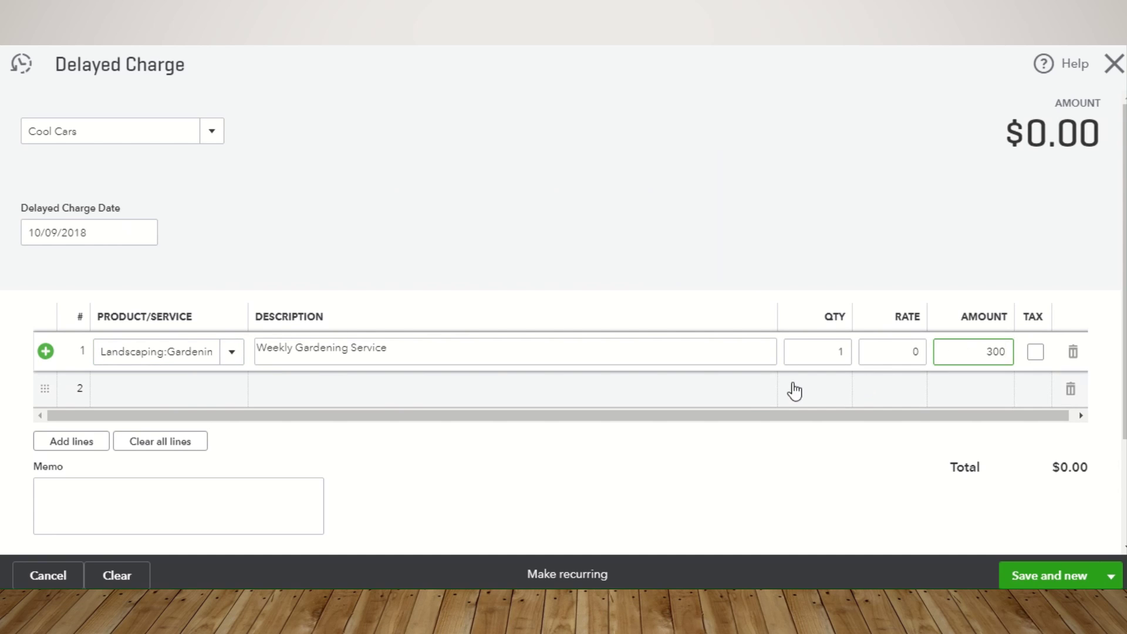
pyautogui.click(696, 388)
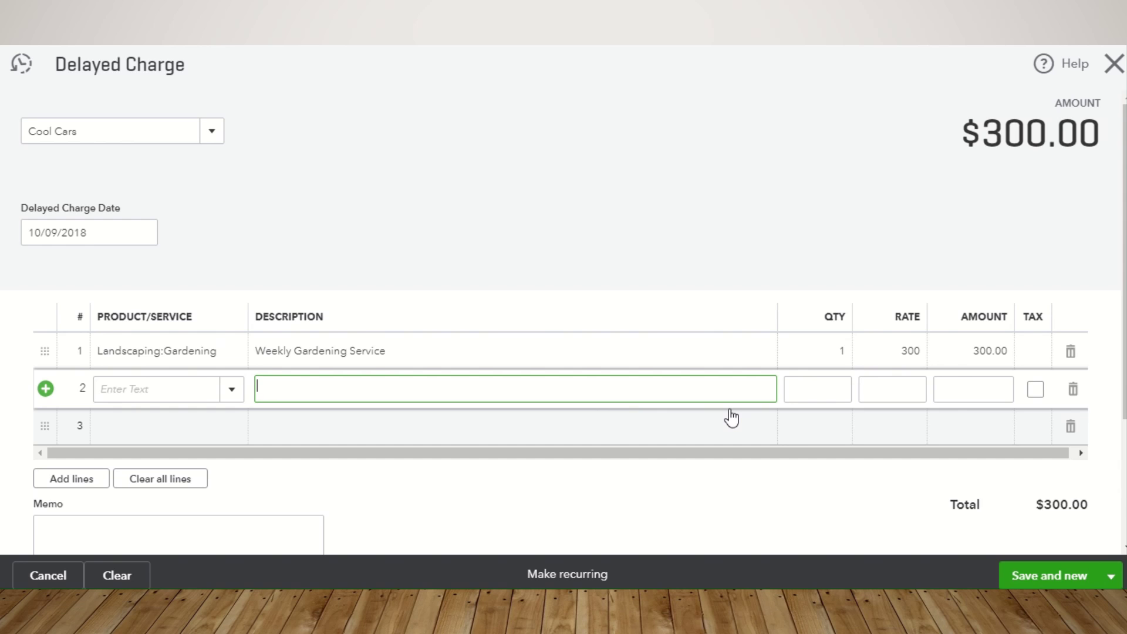
# - Make the Cool Cars delayed charge recurring and save it as a template
pyautogui.click(1110, 576)
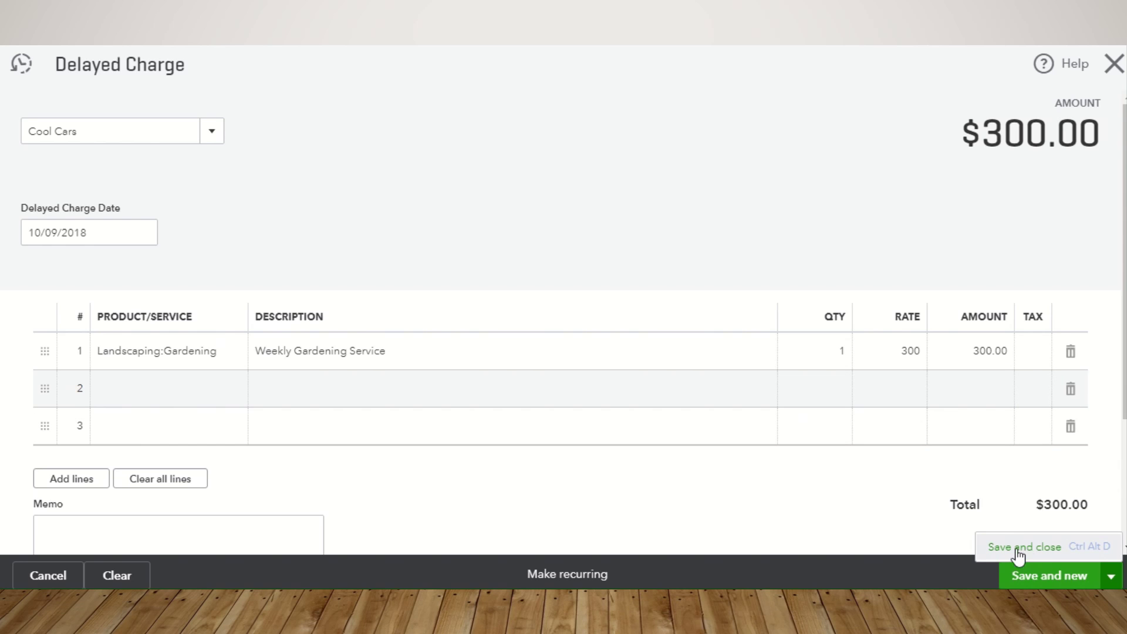
pyautogui.click(581, 574)
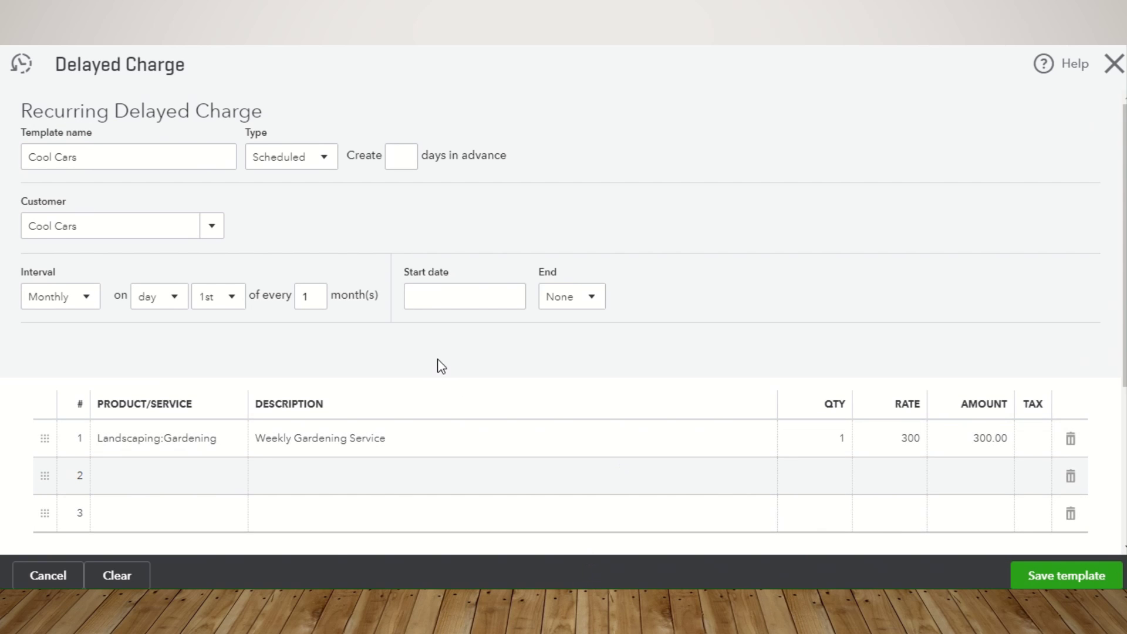
pyautogui.scroll(-1, 546, 438)
pyautogui.scroll(1, 536, 423)
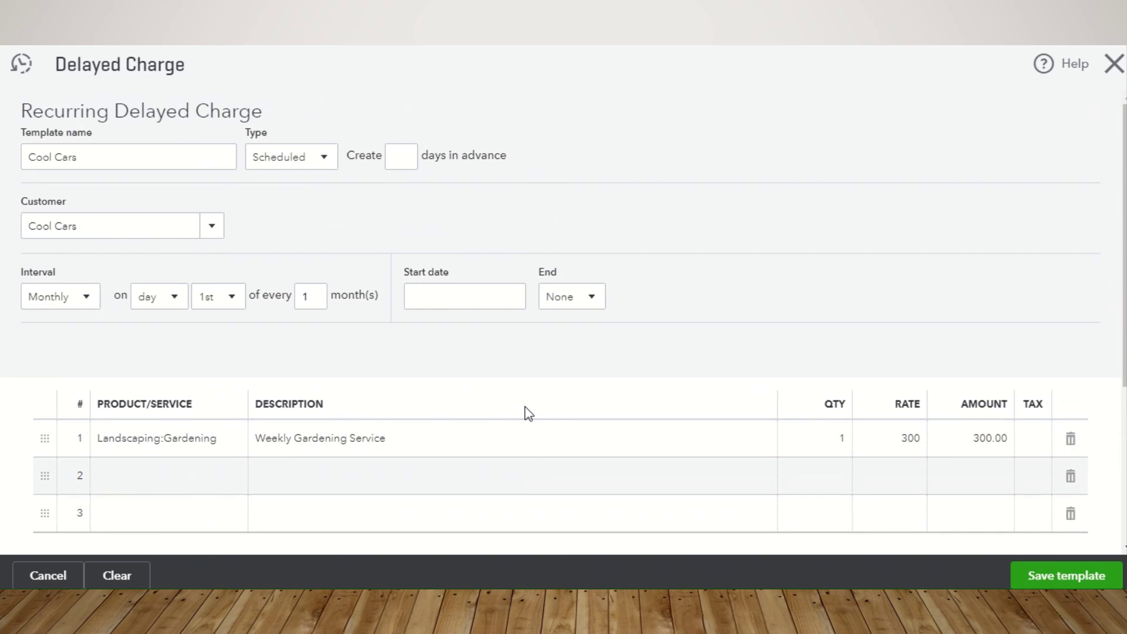
pyautogui.click(1016, 576)
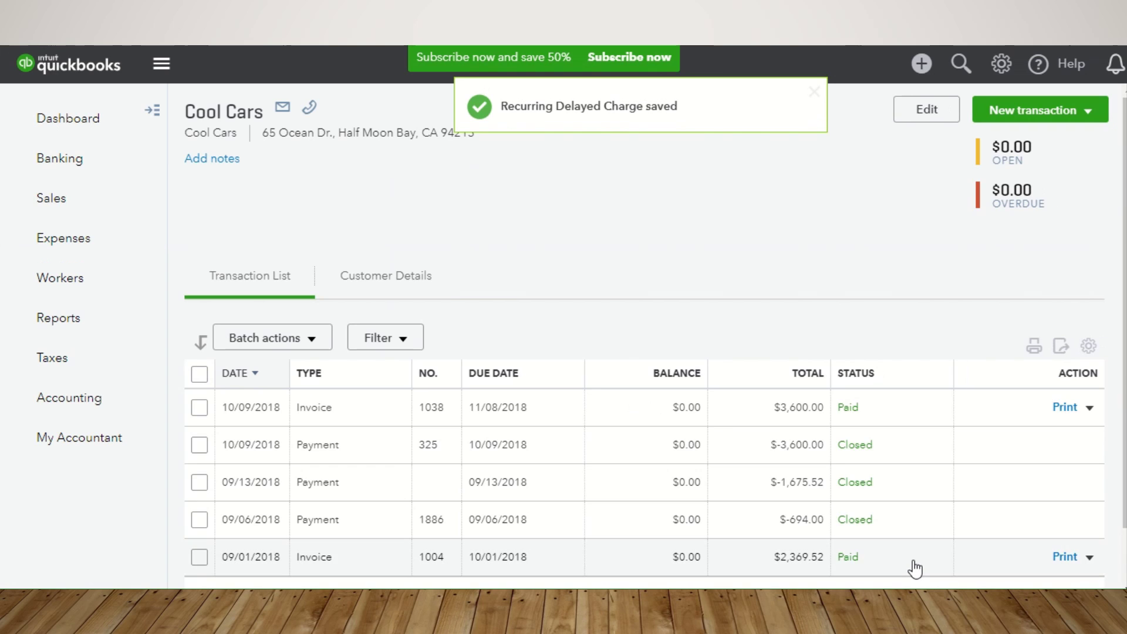
pyautogui.click(1080, 112)
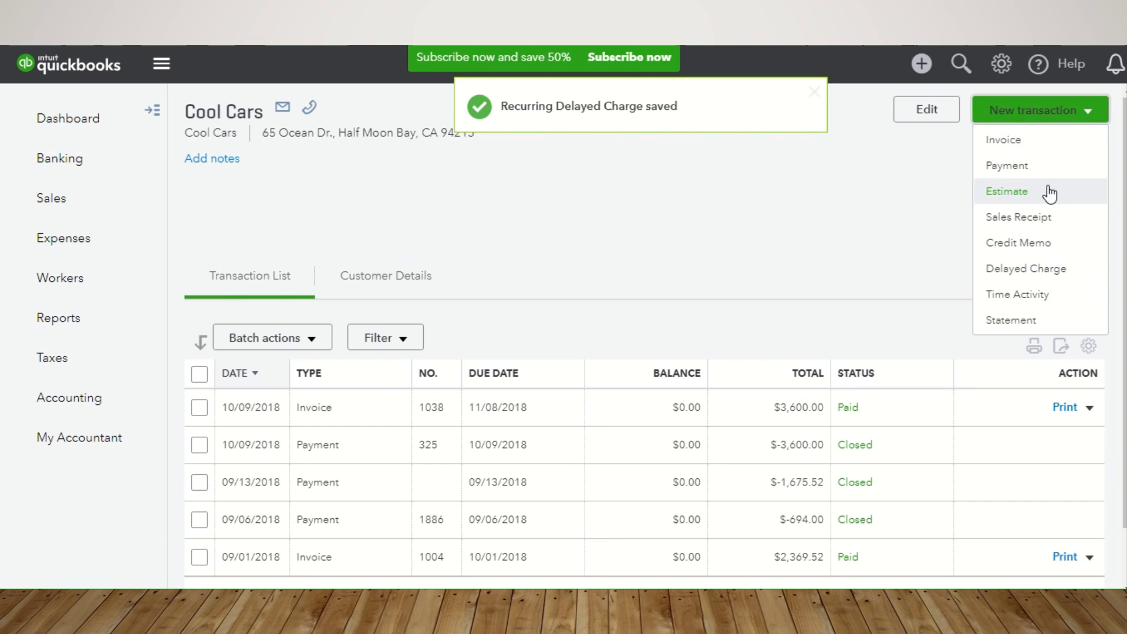
pyautogui.click(1052, 273)
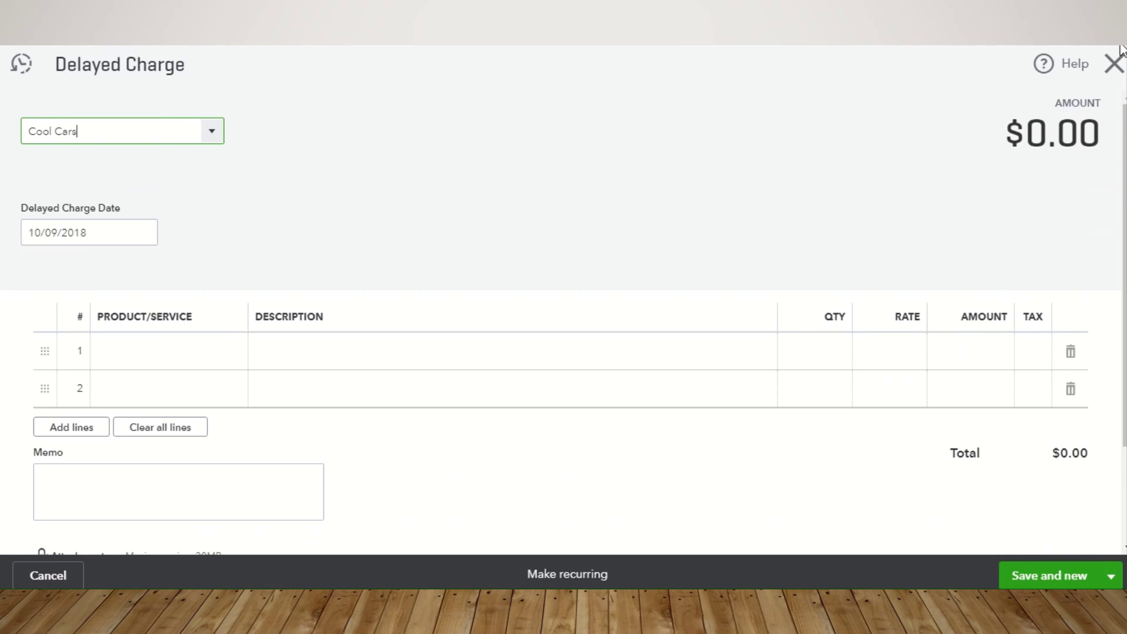
pyautogui.click(1114, 62)
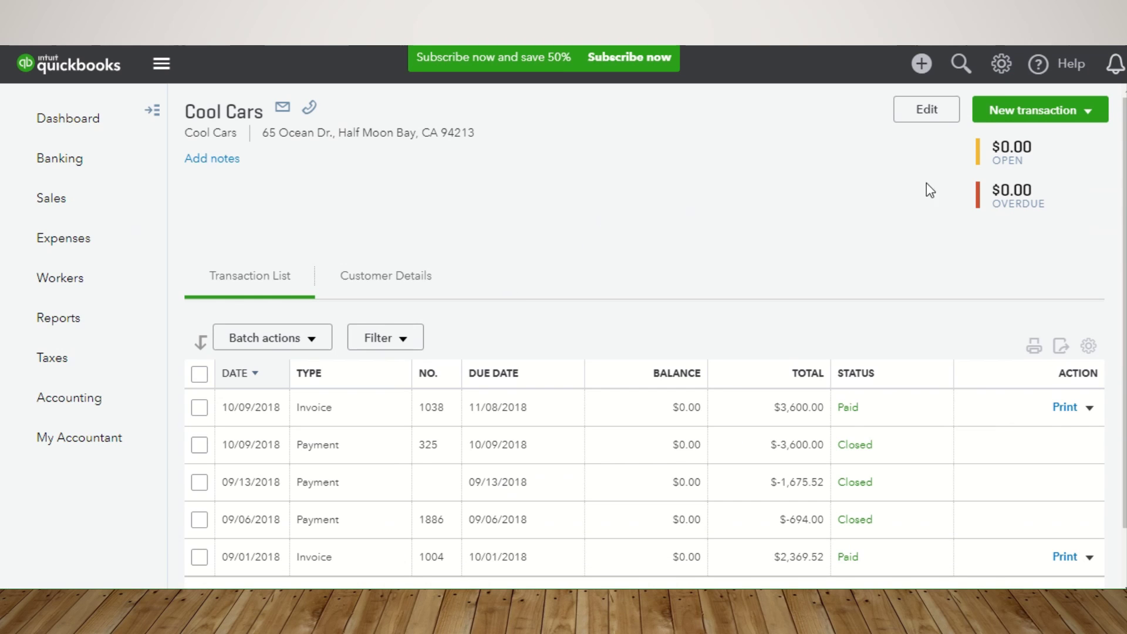
pyautogui.click(1087, 112)
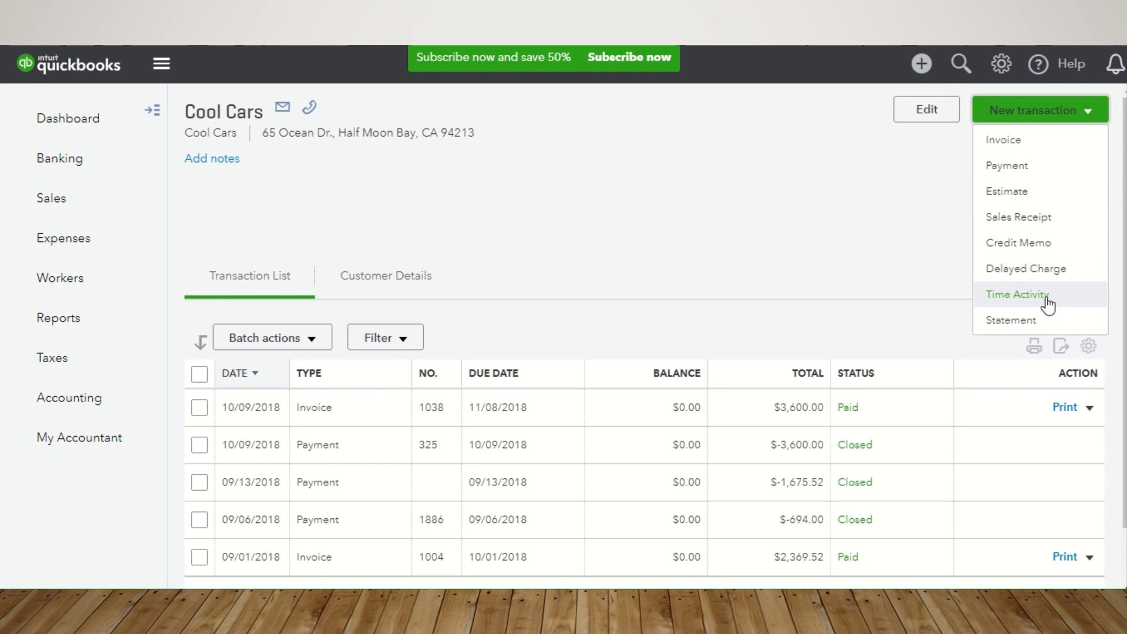
pyautogui.click(922, 64)
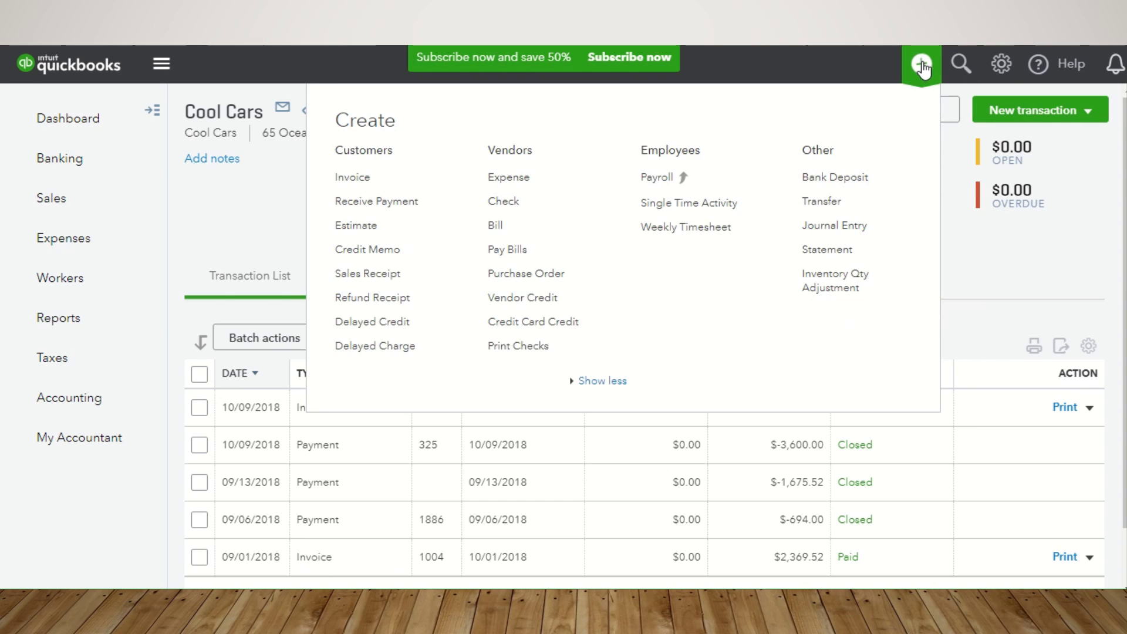
pyautogui.click(469, 345)
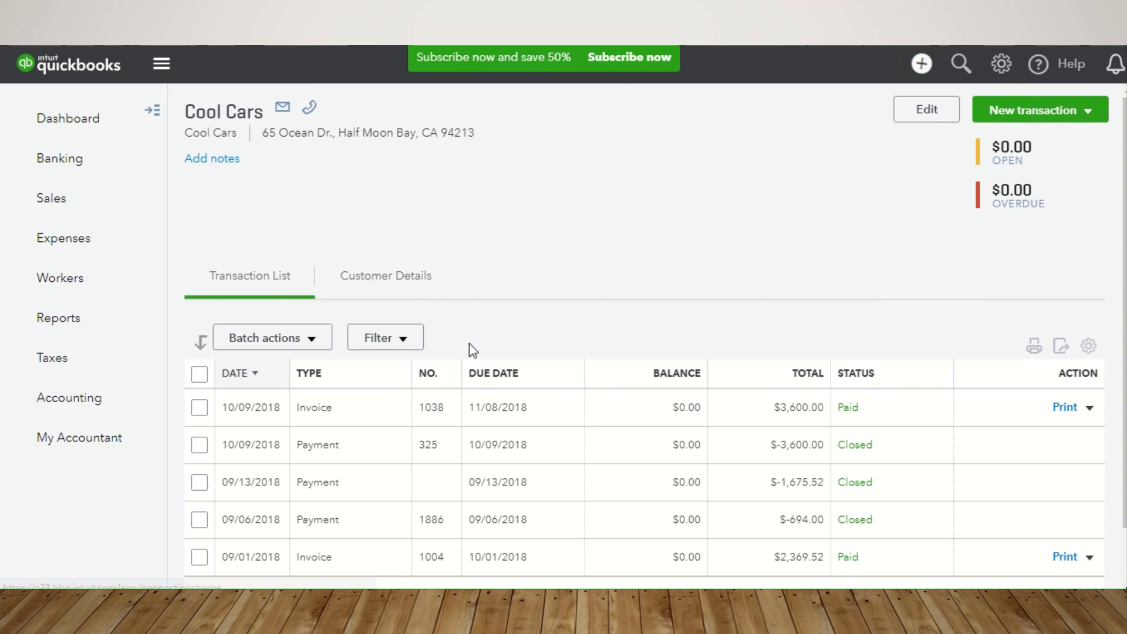
pyautogui.click(1114, 82)
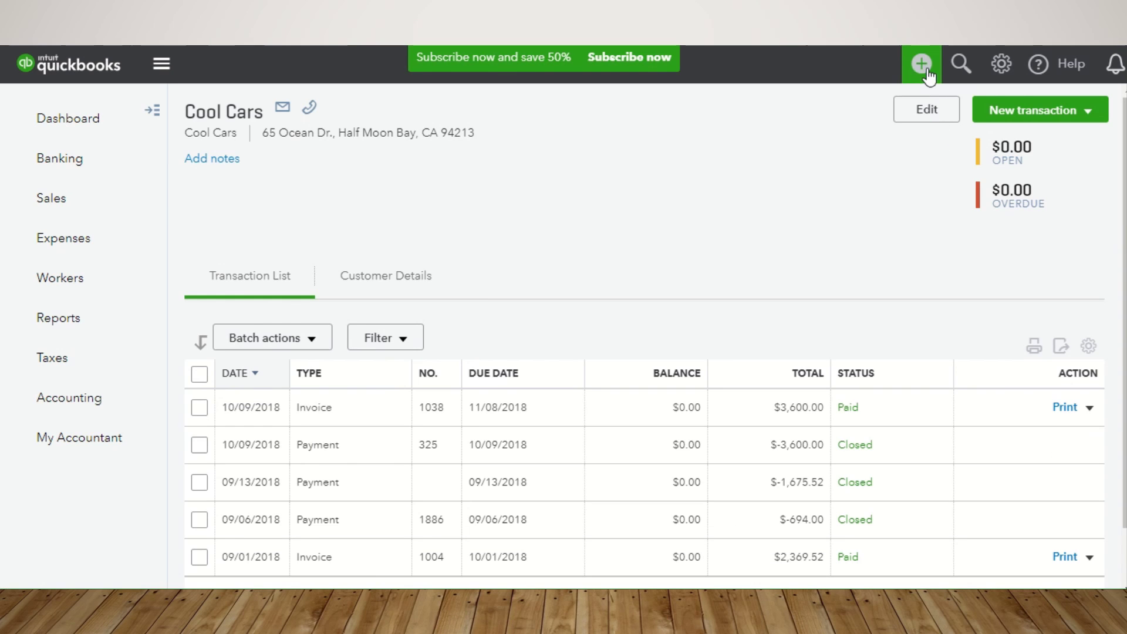
# - Start a delayed credit for Cool Cars with the Deposits item on the first line
pyautogui.click(922, 63)
pyautogui.click(376, 322)
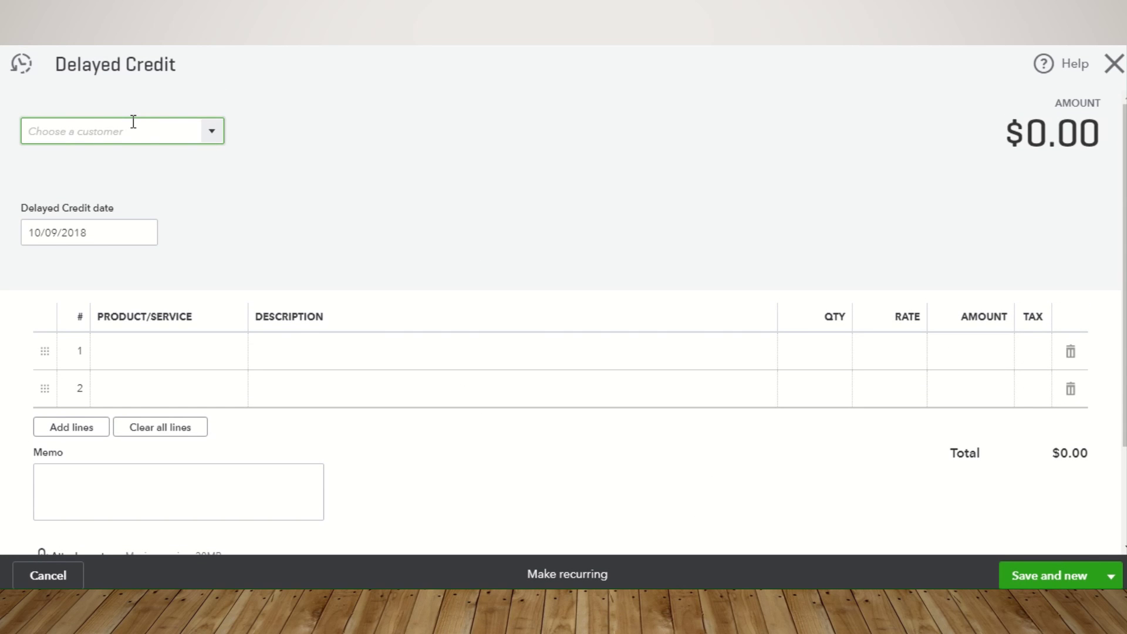
pyautogui.write('c')
pyautogui.click(124, 189)
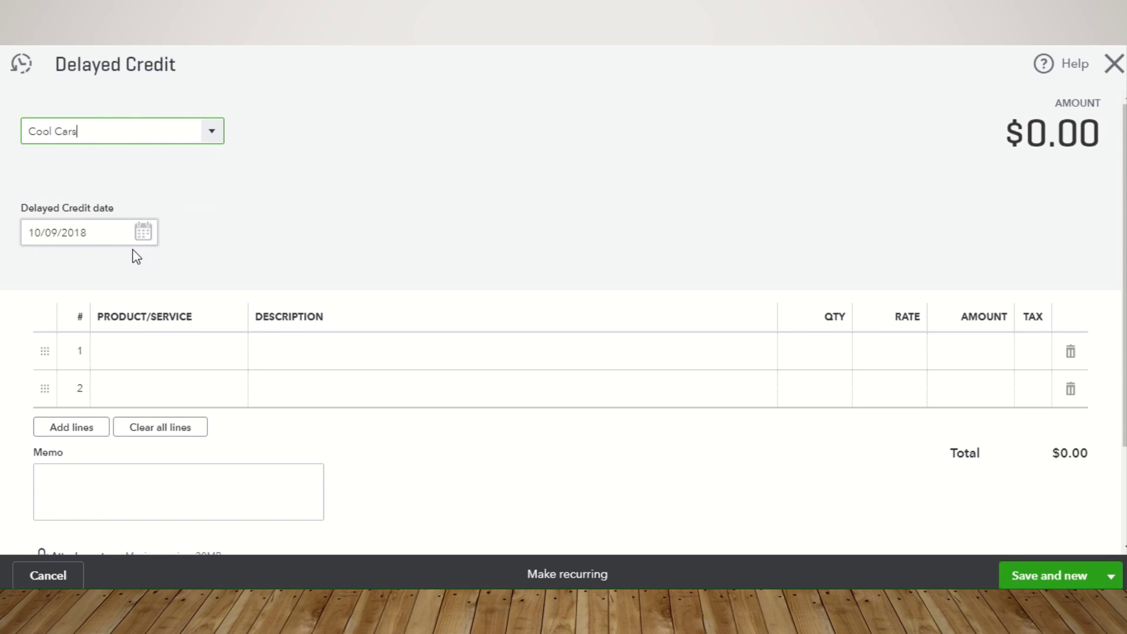
pyautogui.click(140, 352)
pyautogui.write('deposi')
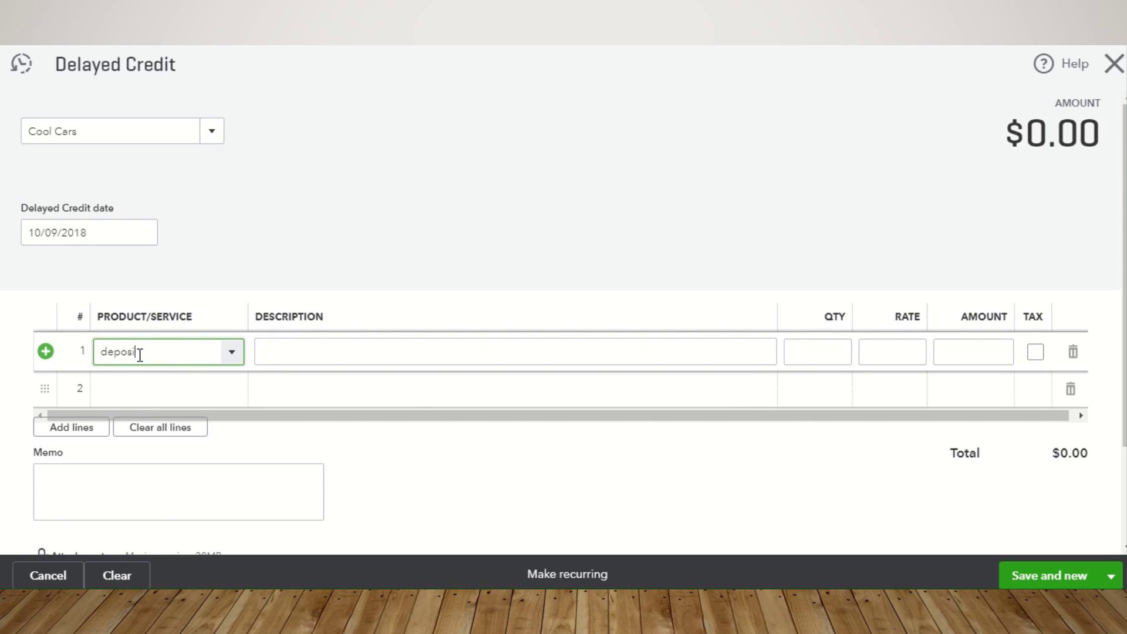
pyautogui.write('ts')
pyautogui.click(148, 422)
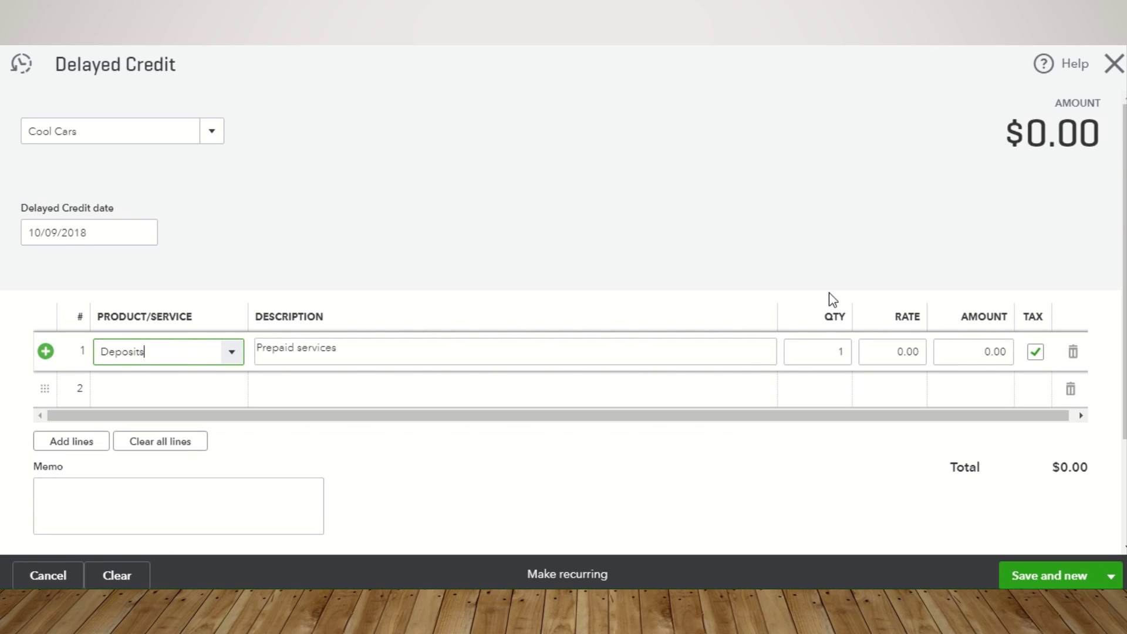
# - Set the Deposits line amount to 300 without tax, then save and close the delayed credit
pyautogui.click(967, 353)
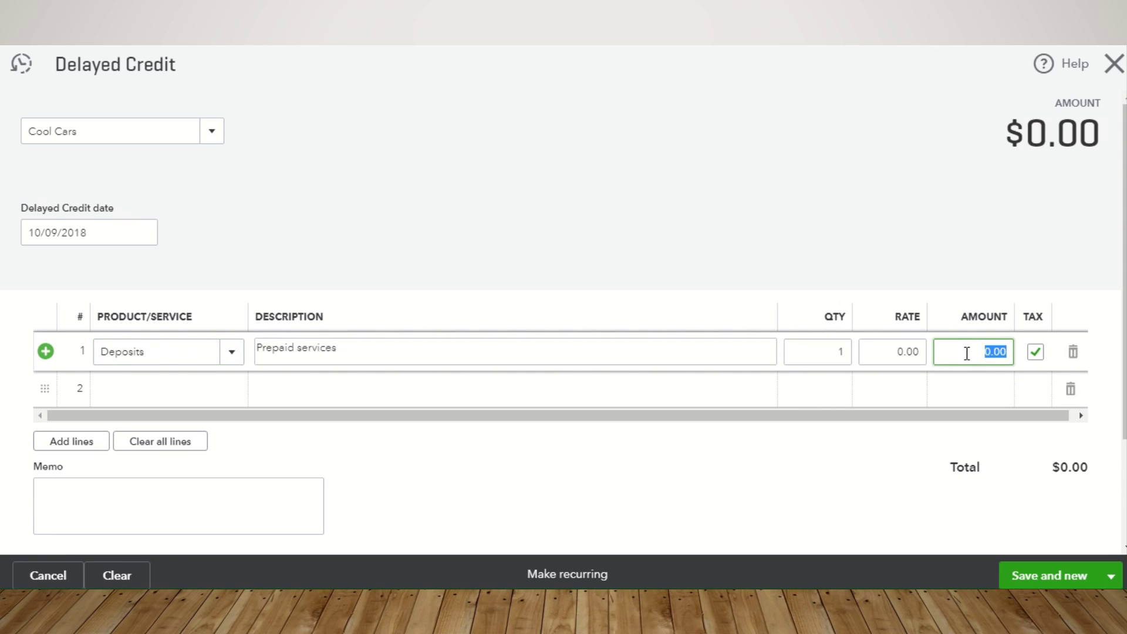
pyautogui.click(1039, 354)
pyautogui.click(1110, 576)
pyautogui.click(1035, 547)
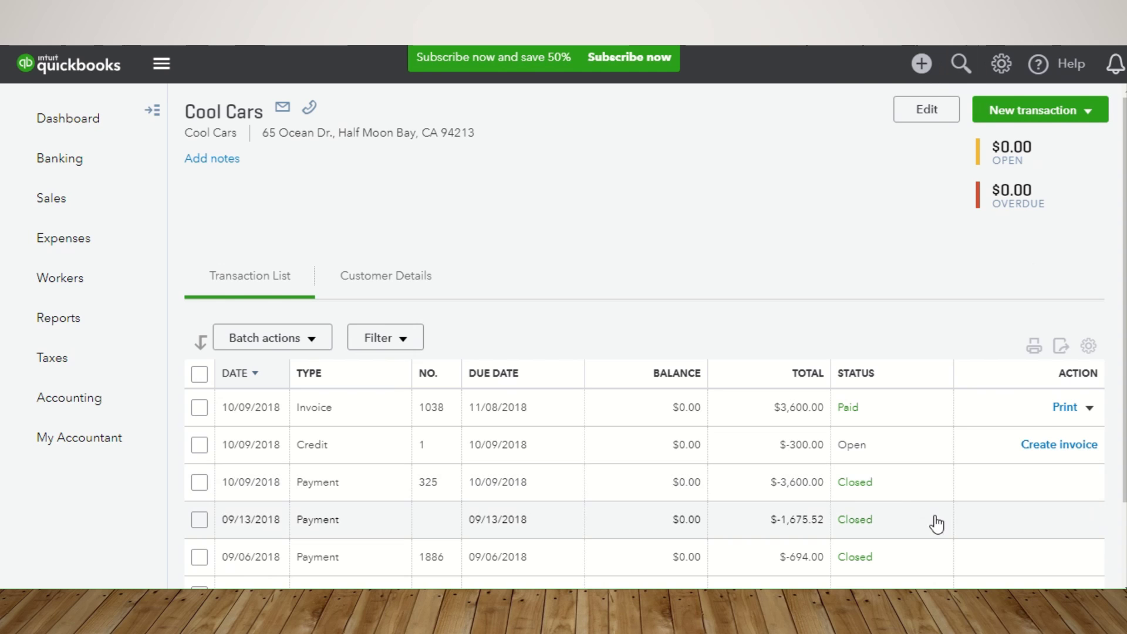
# - Make the open Cool Cars delayed credit recurring and save its template under the name Cool Cars delayed cr
pyautogui.click(809, 449)
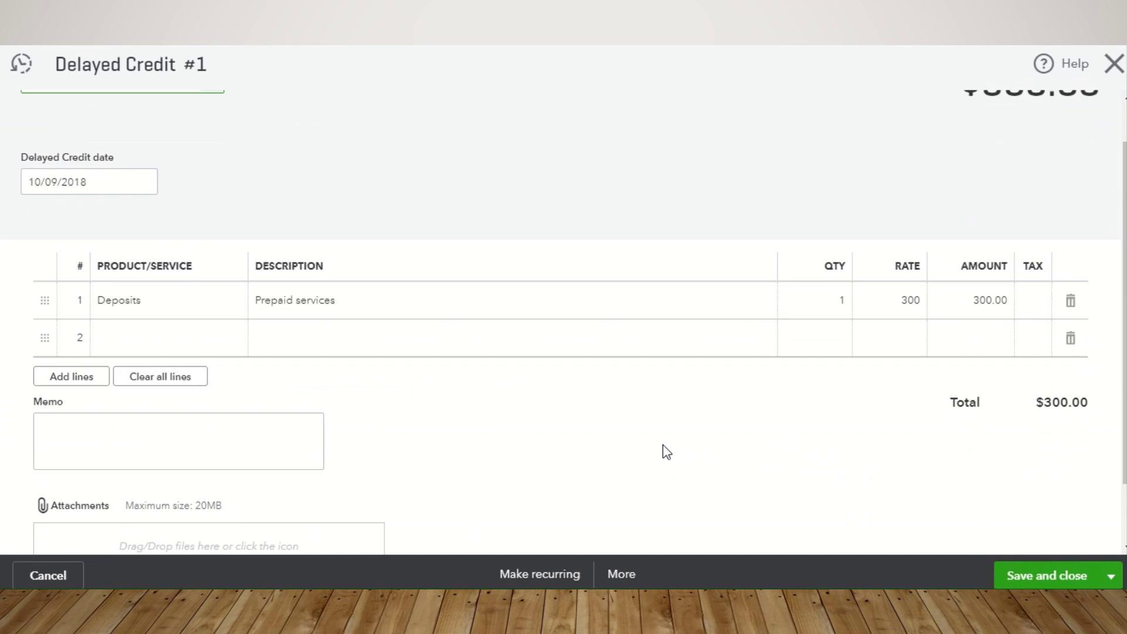
pyautogui.click(530, 576)
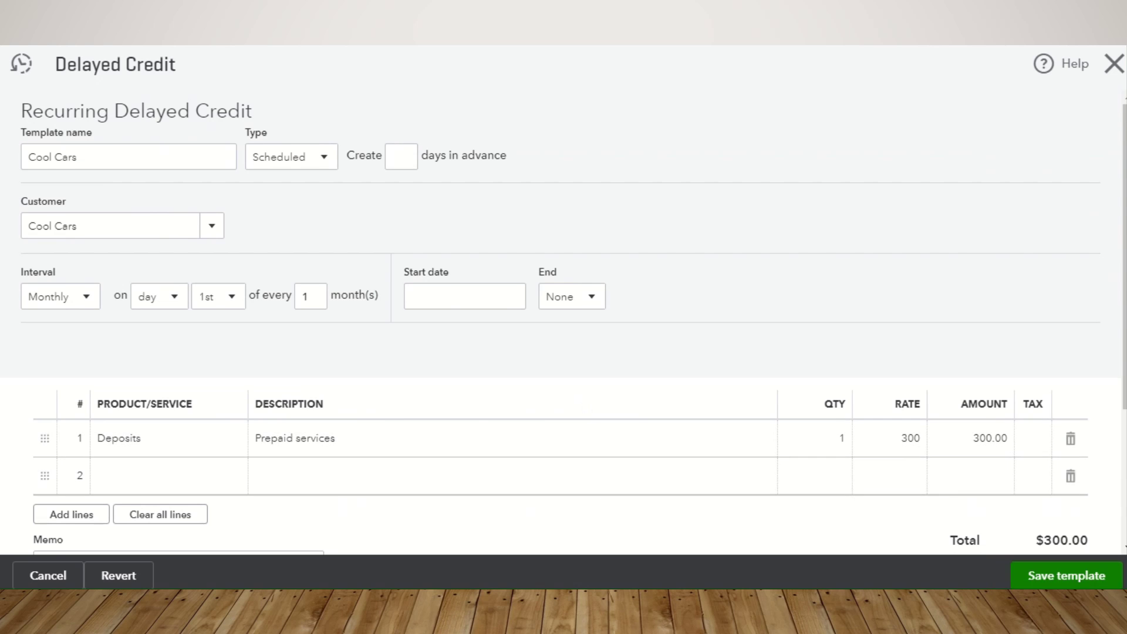
pyautogui.click(1075, 582)
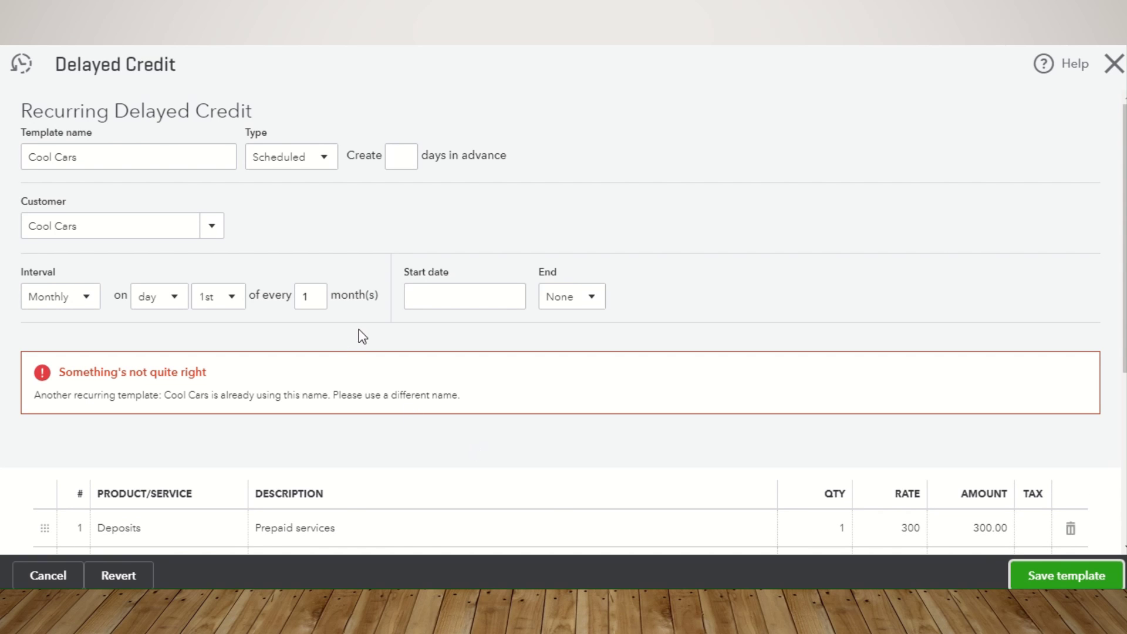
pyautogui.click(72, 159)
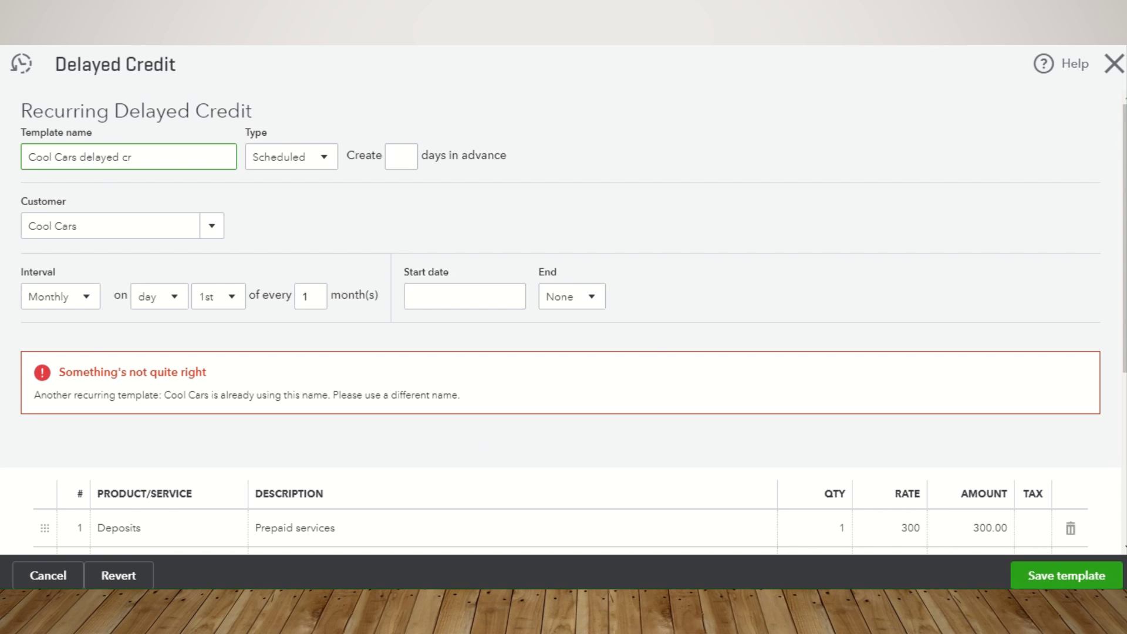
pyautogui.click(1045, 577)
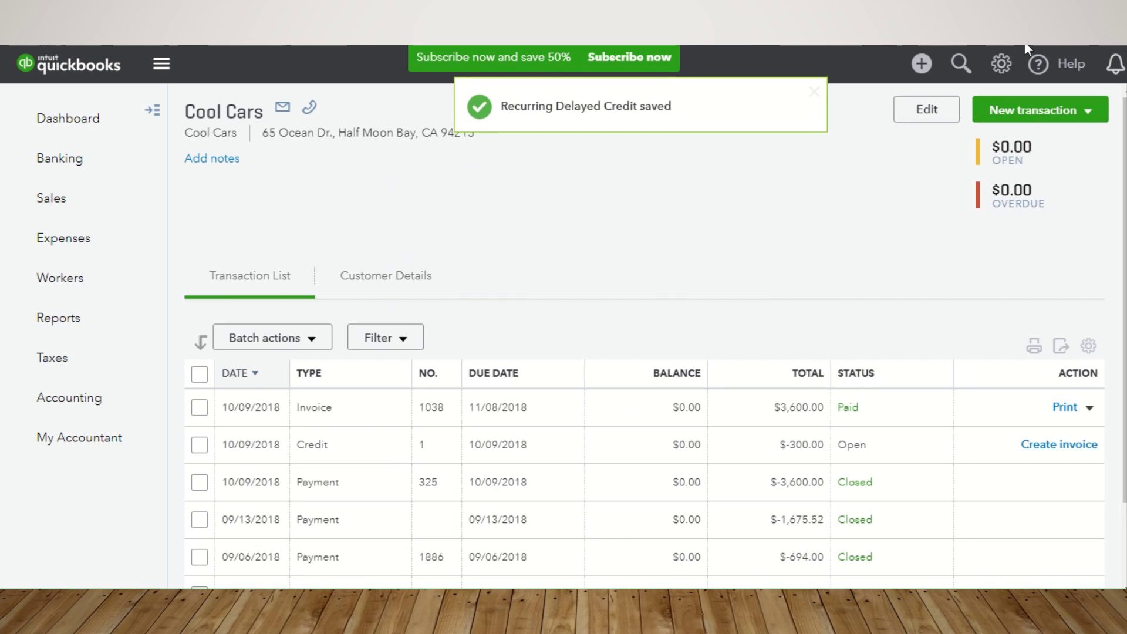
# - Use the Cool Cars charge and credit templates in Recurring Transactions to create a delayed charge and a delayed credit, saving and closing each
pyautogui.click(1000, 63)
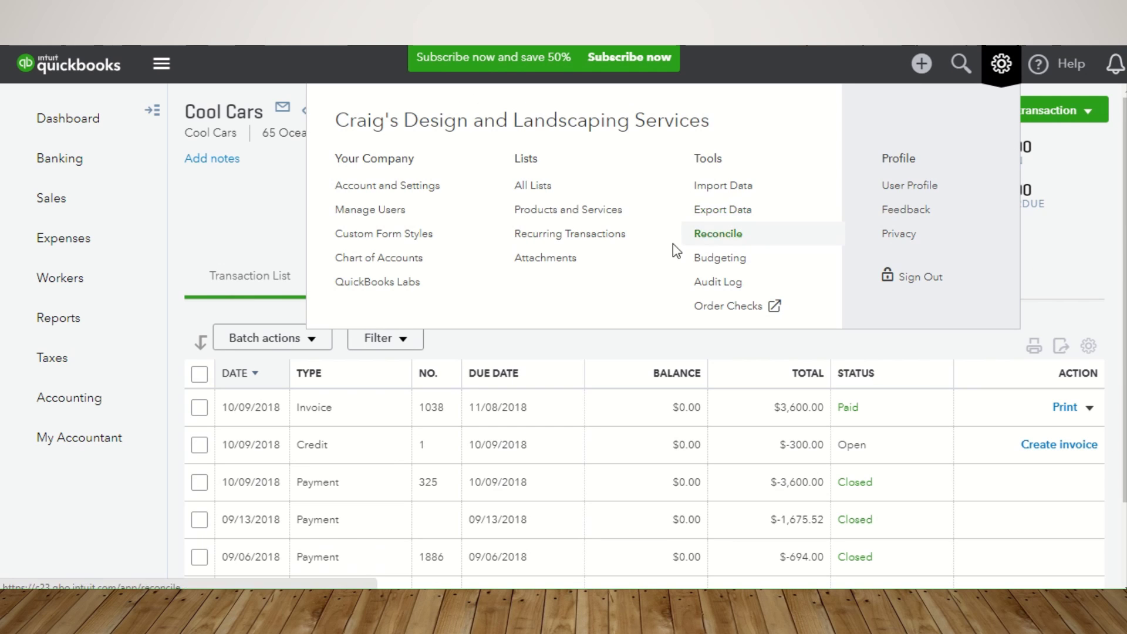
pyautogui.click(621, 237)
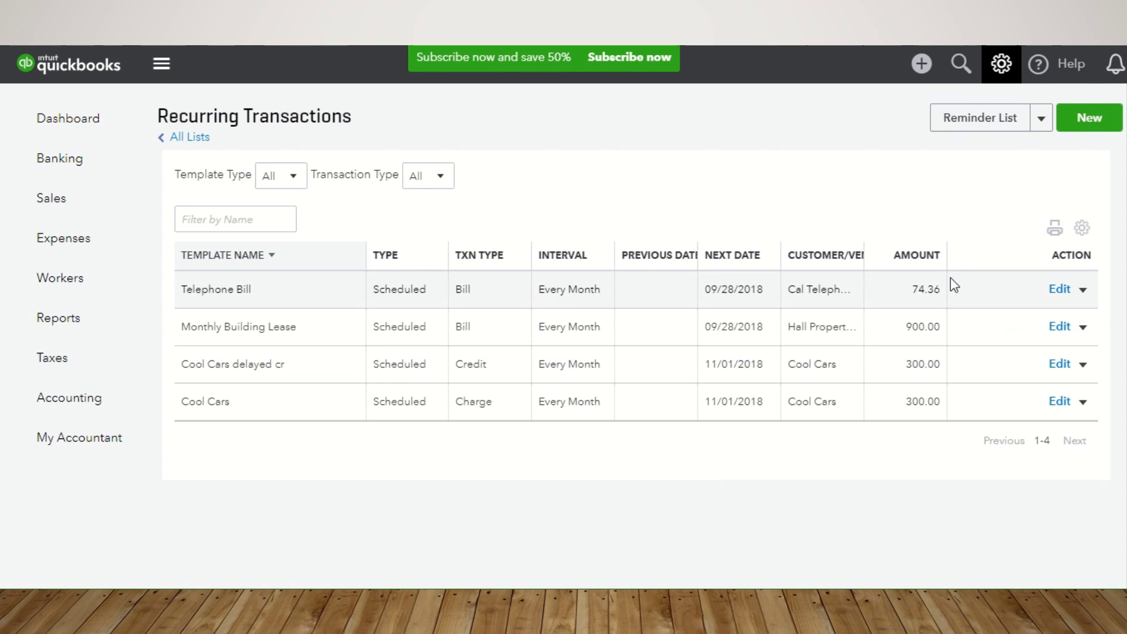
pyautogui.click(1083, 402)
pyautogui.click(978, 429)
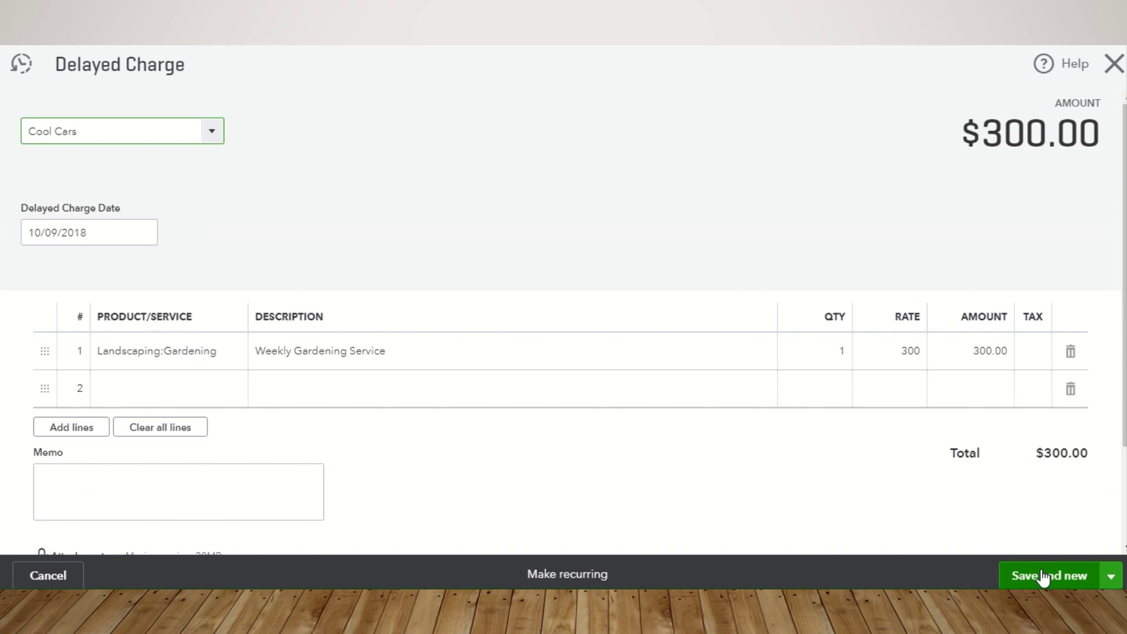
pyautogui.click(1110, 576)
pyautogui.click(1034, 546)
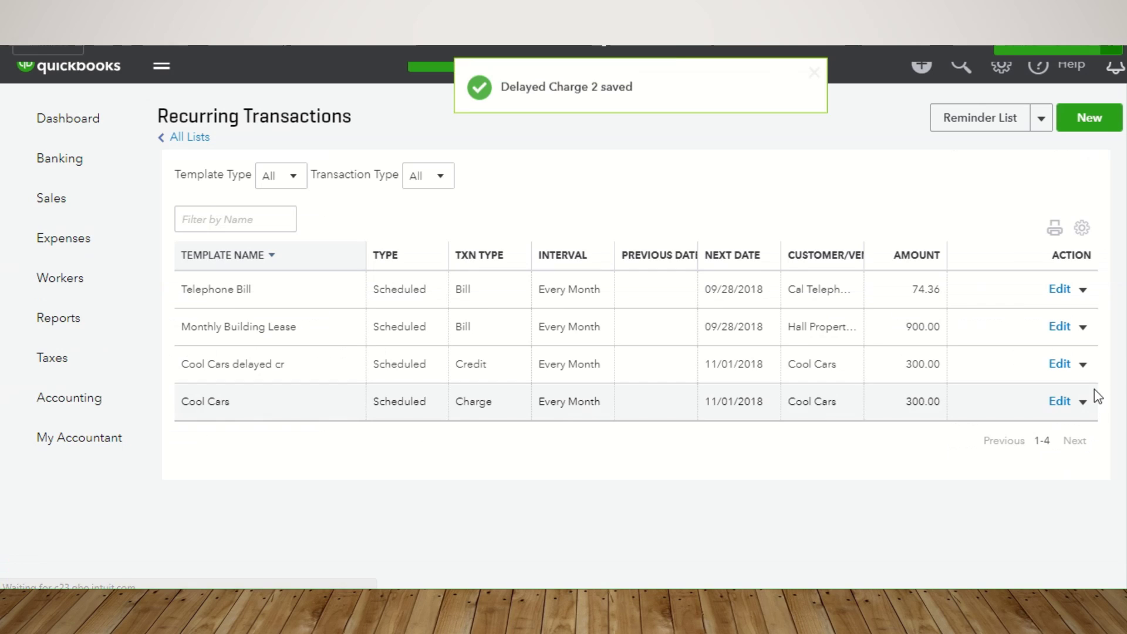
pyautogui.click(1083, 365)
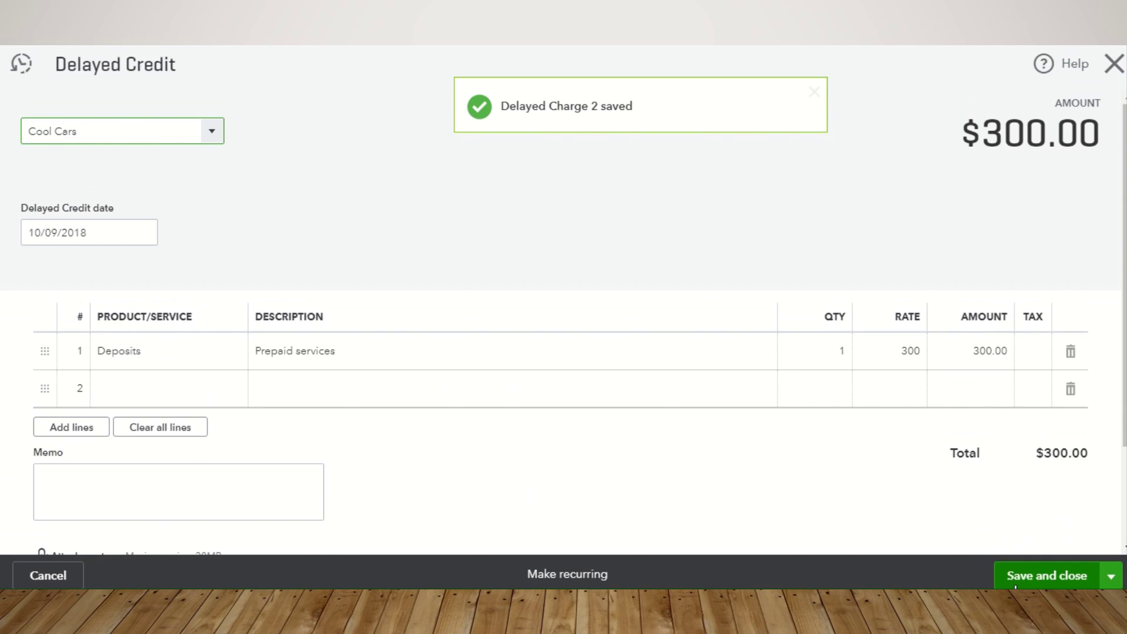
pyautogui.click(1041, 576)
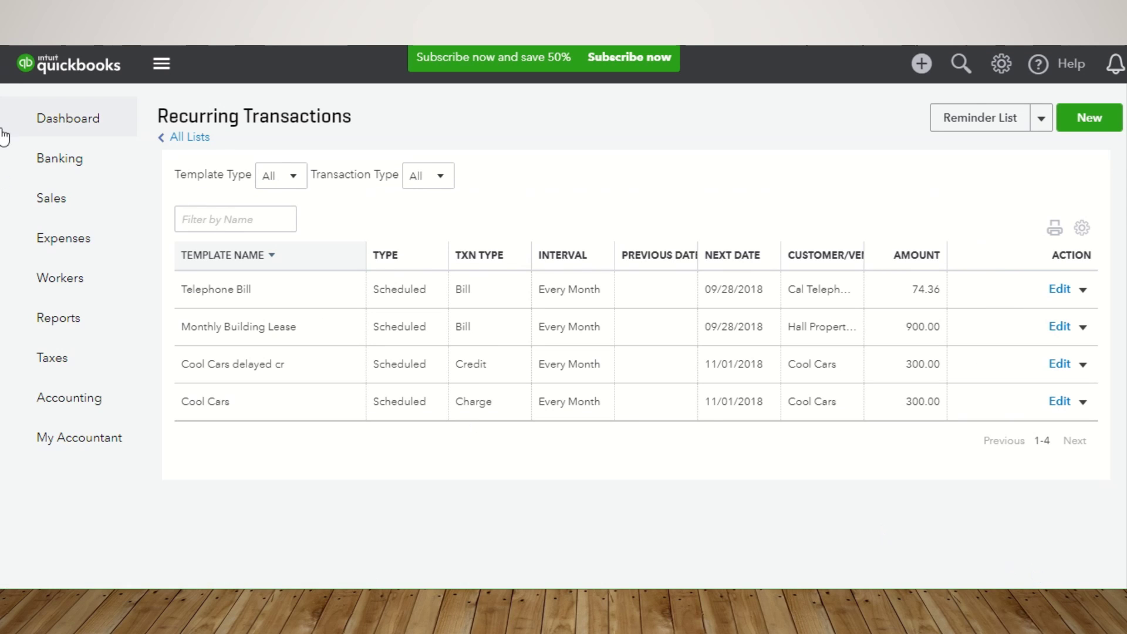
# - Create an invoice from the Cool Cars open charge, add Credit #1 to it, then save and close it
pyautogui.click(79, 203)
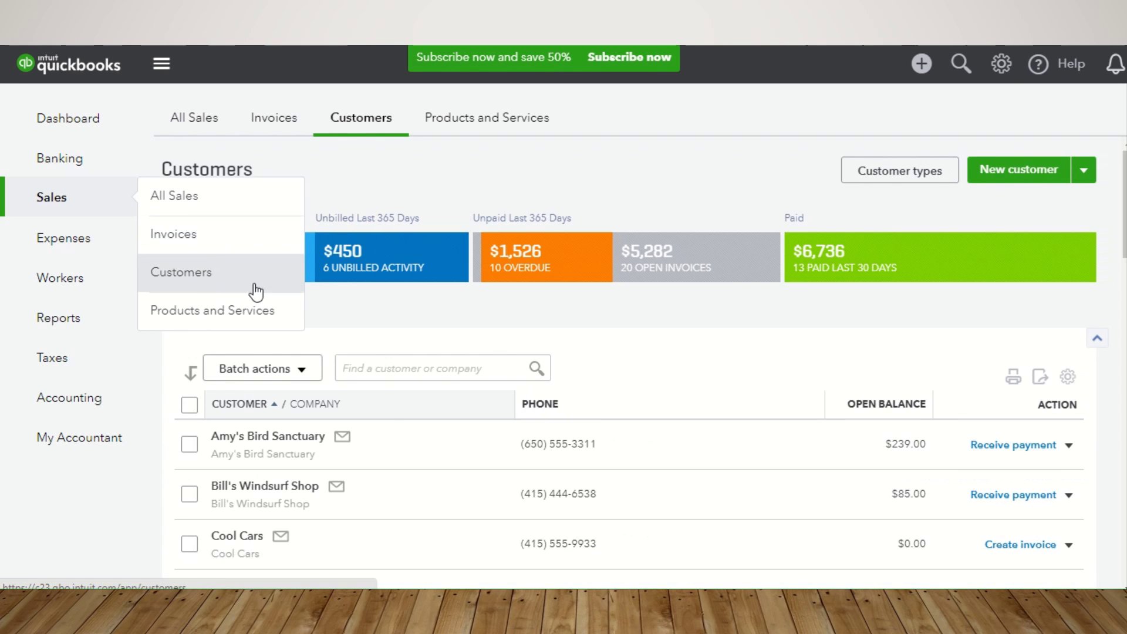
pyautogui.click(236, 536)
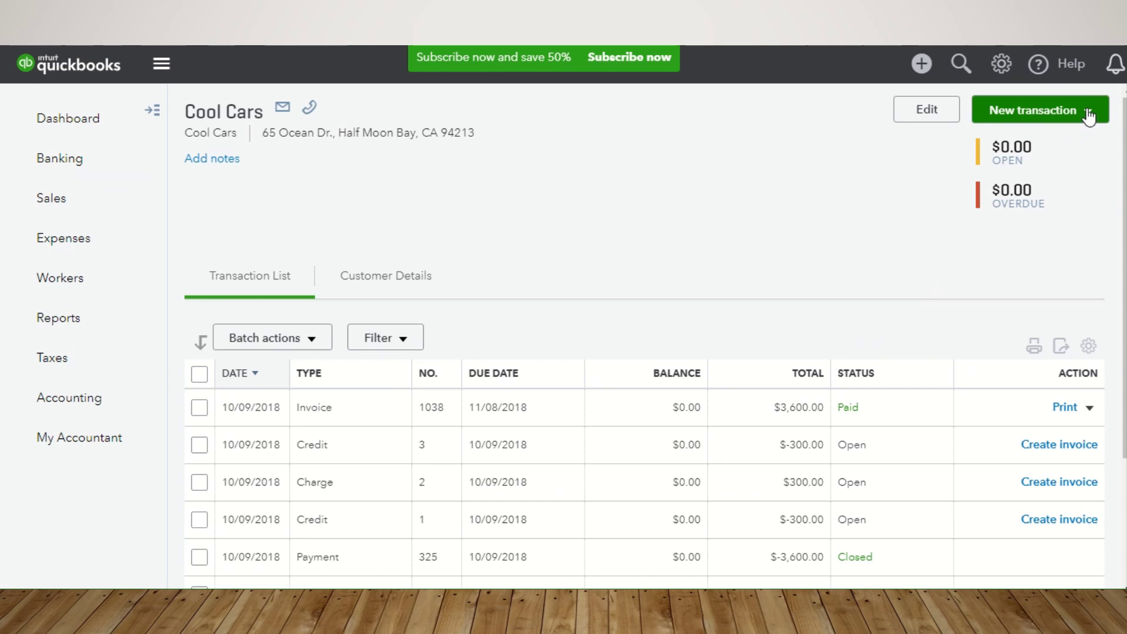
pyautogui.click(1060, 486)
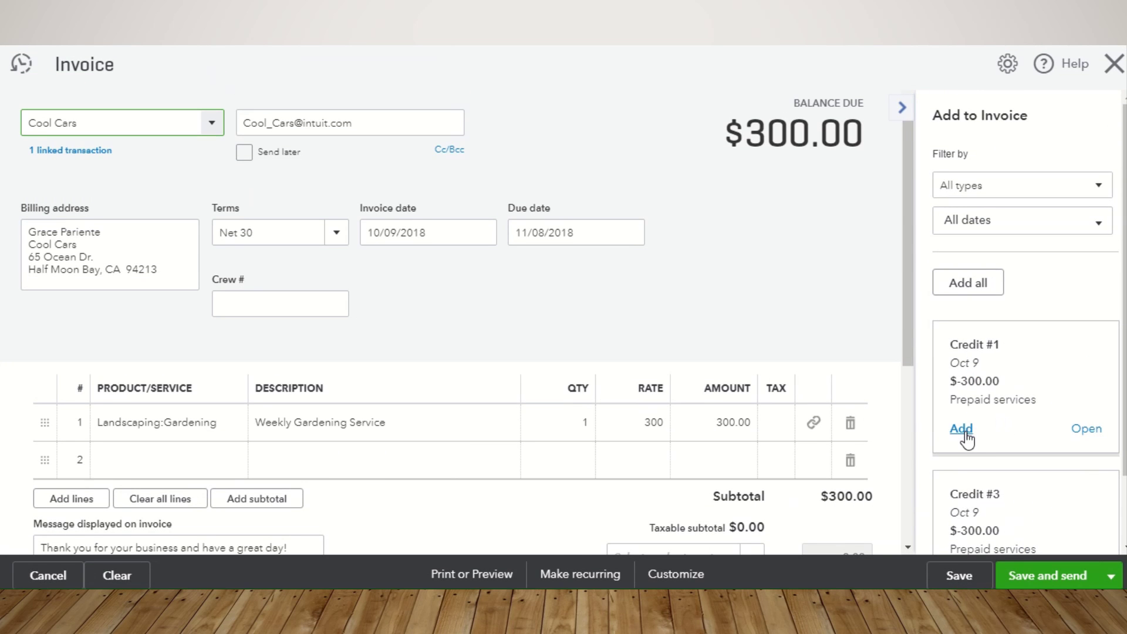
pyautogui.click(964, 433)
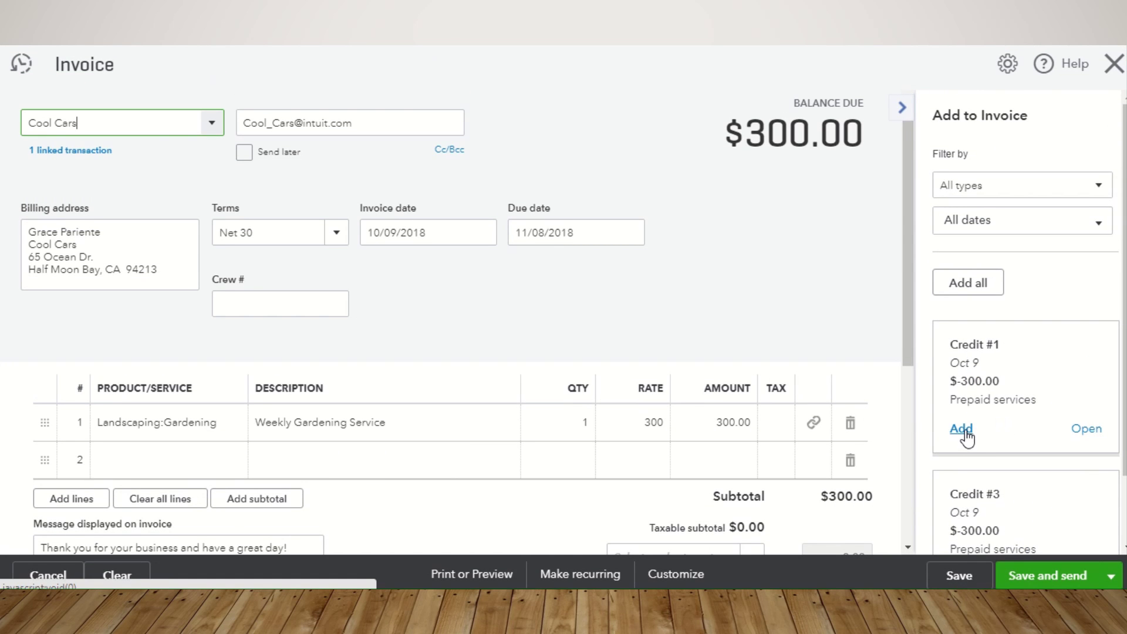
pyautogui.scroll(-2, 801, 377)
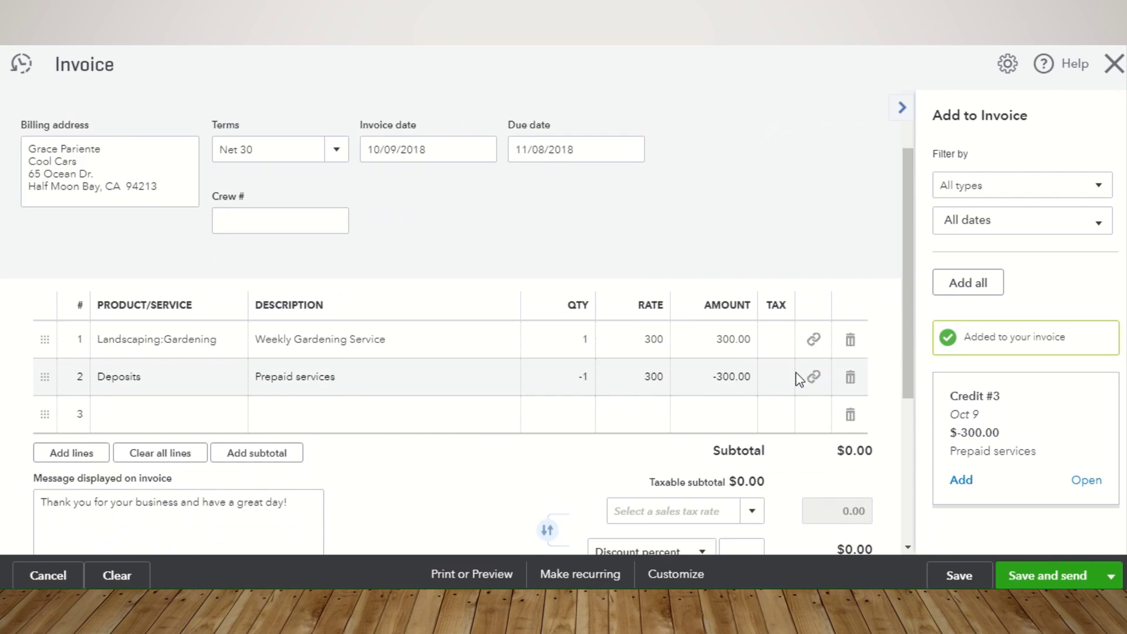
pyautogui.click(1110, 576)
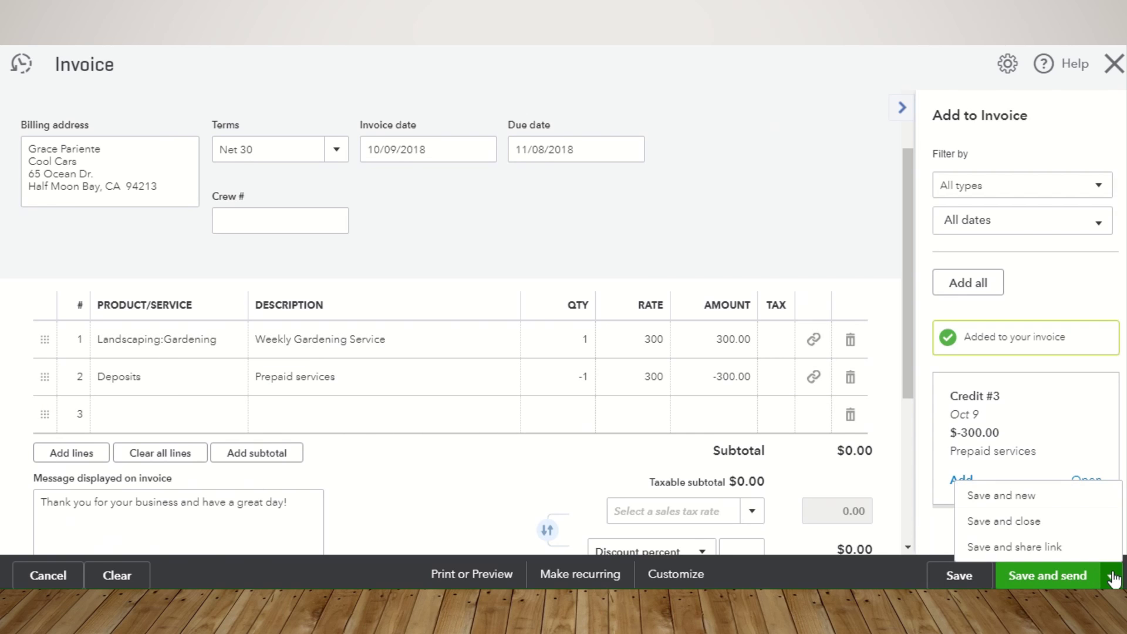
pyautogui.click(1007, 531)
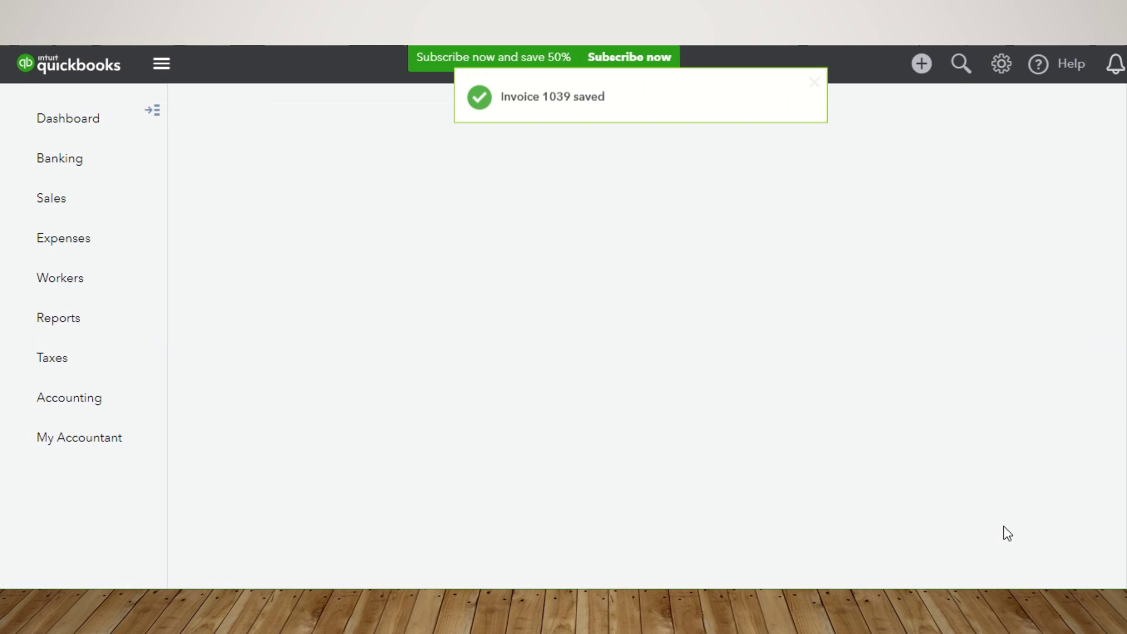
# - Run the Profit and Loss report for Today and examine its income lines
pyautogui.click(53, 322)
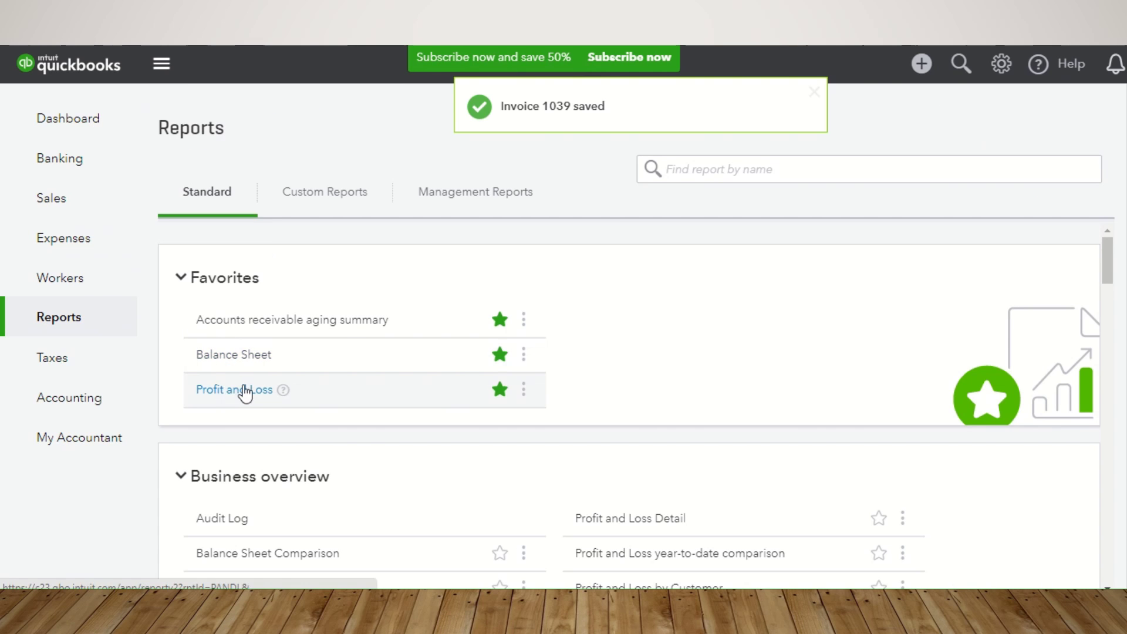
pyautogui.click(244, 390)
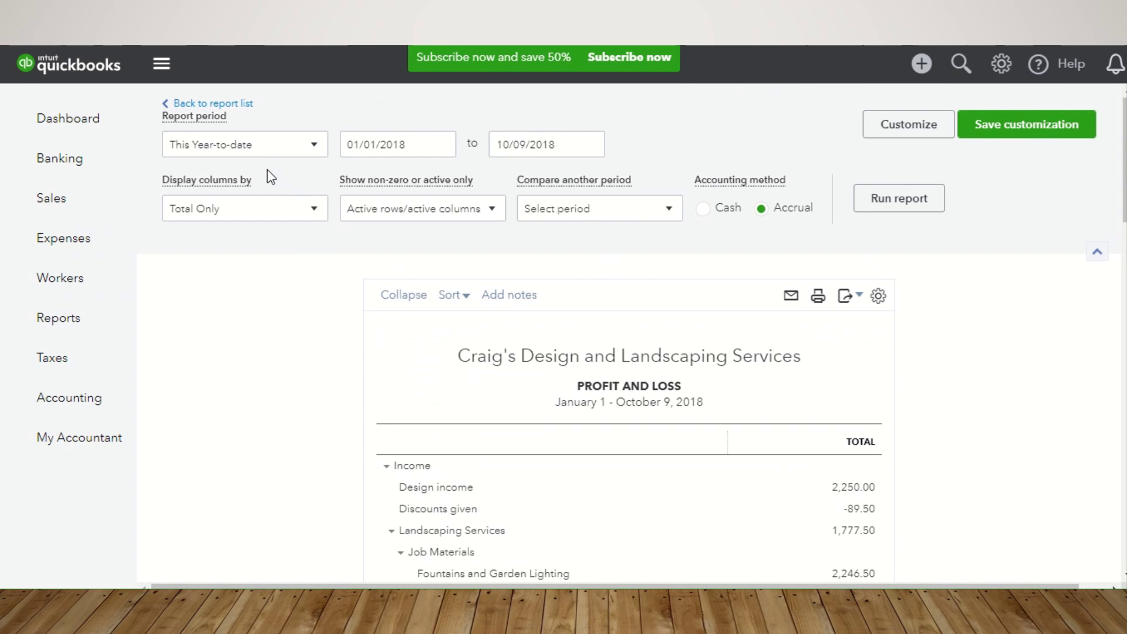
pyautogui.click(259, 146)
pyautogui.click(211, 222)
pyautogui.click(889, 220)
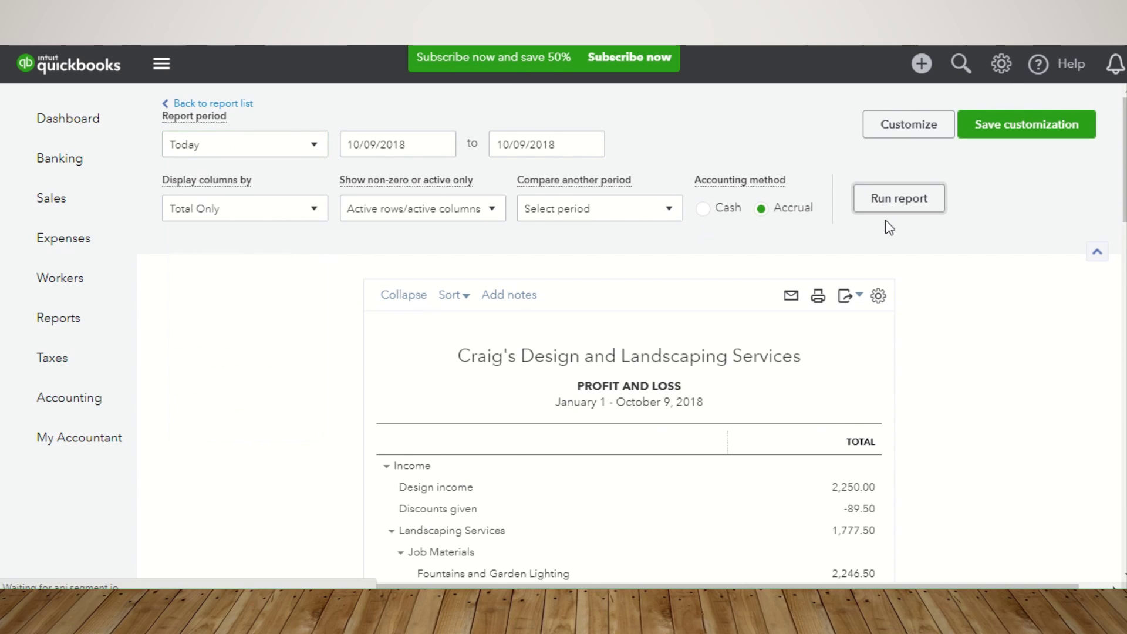
pyautogui.scroll(-3, 765, 333)
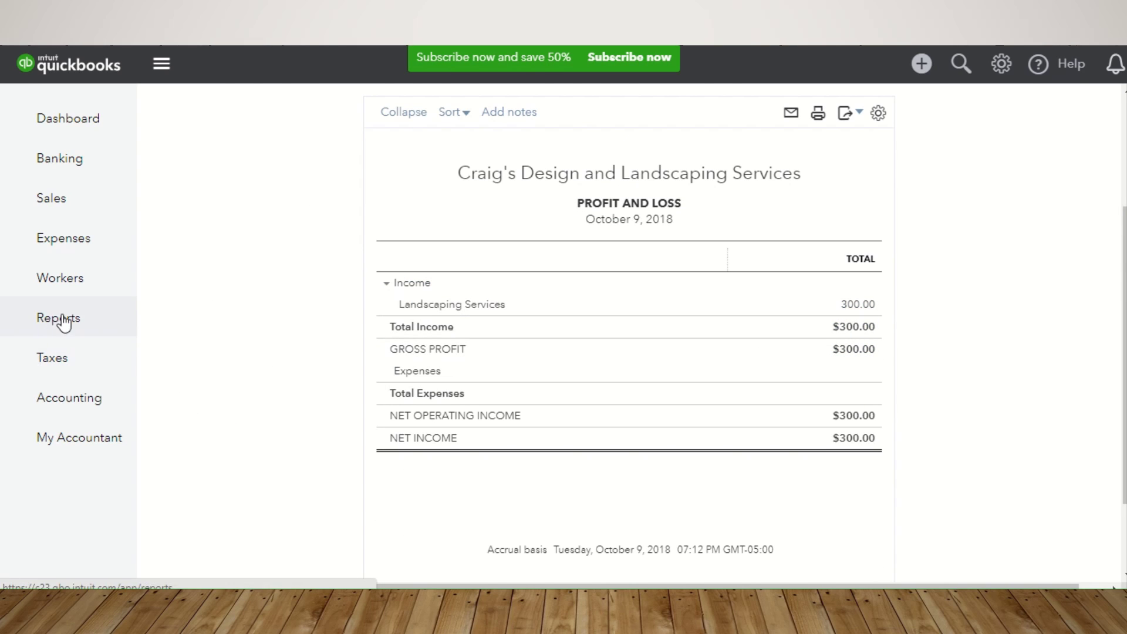
# - Open the Balance Sheet report and view the transactions behind the Deposits liability
pyautogui.click(91, 323)
pyautogui.click(297, 359)
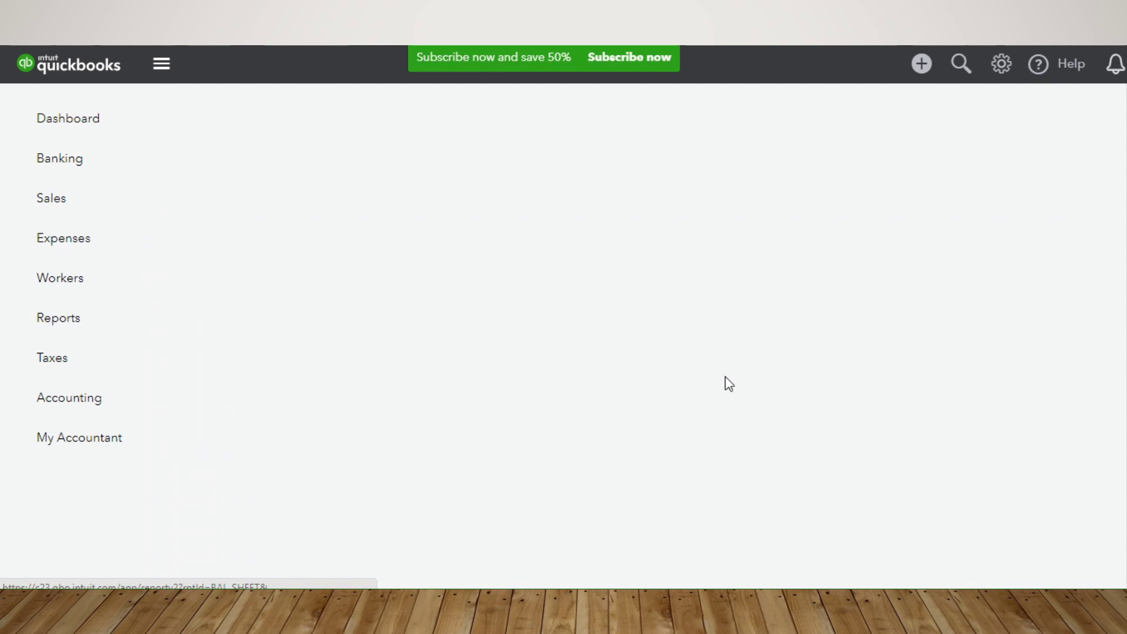
pyautogui.scroll(-10, 949, 427)
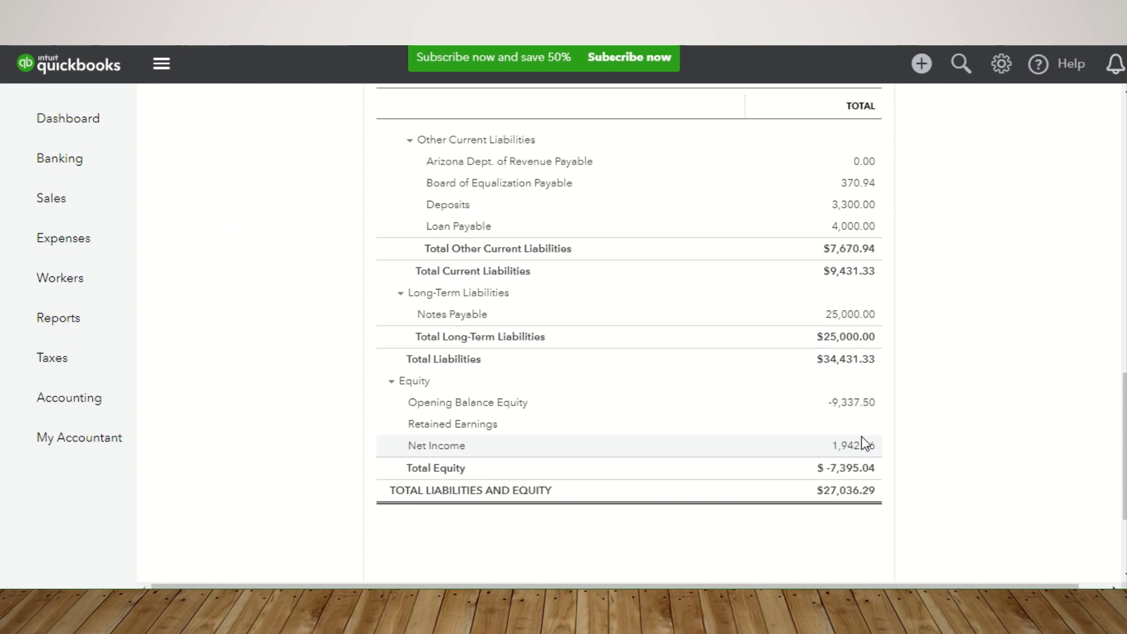
pyautogui.scroll(1, 866, 444)
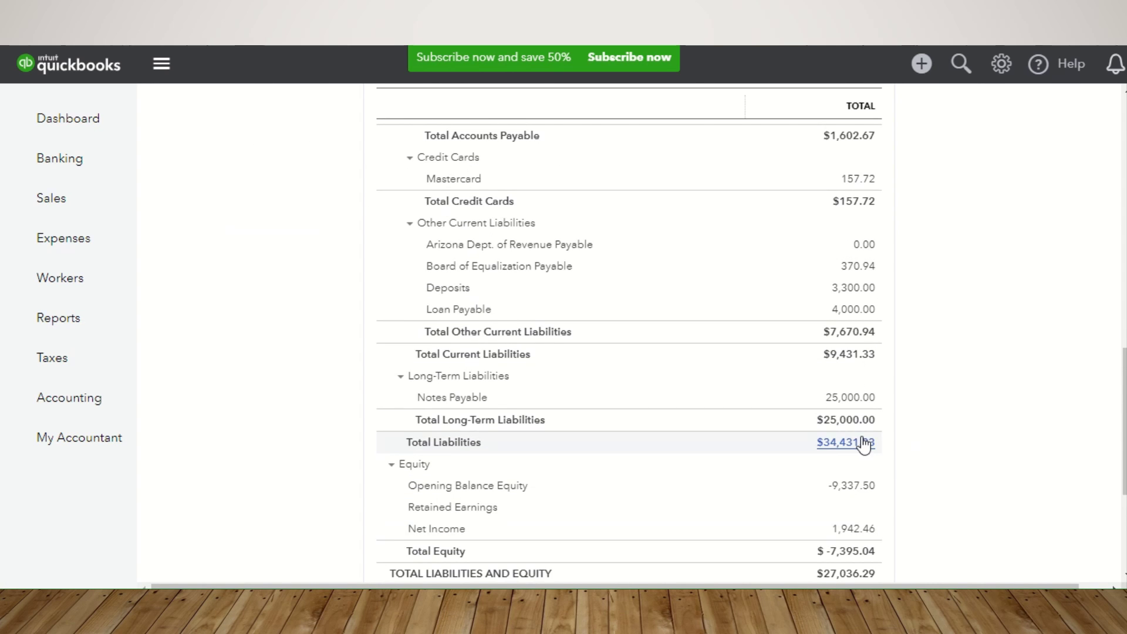
pyautogui.click(858, 288)
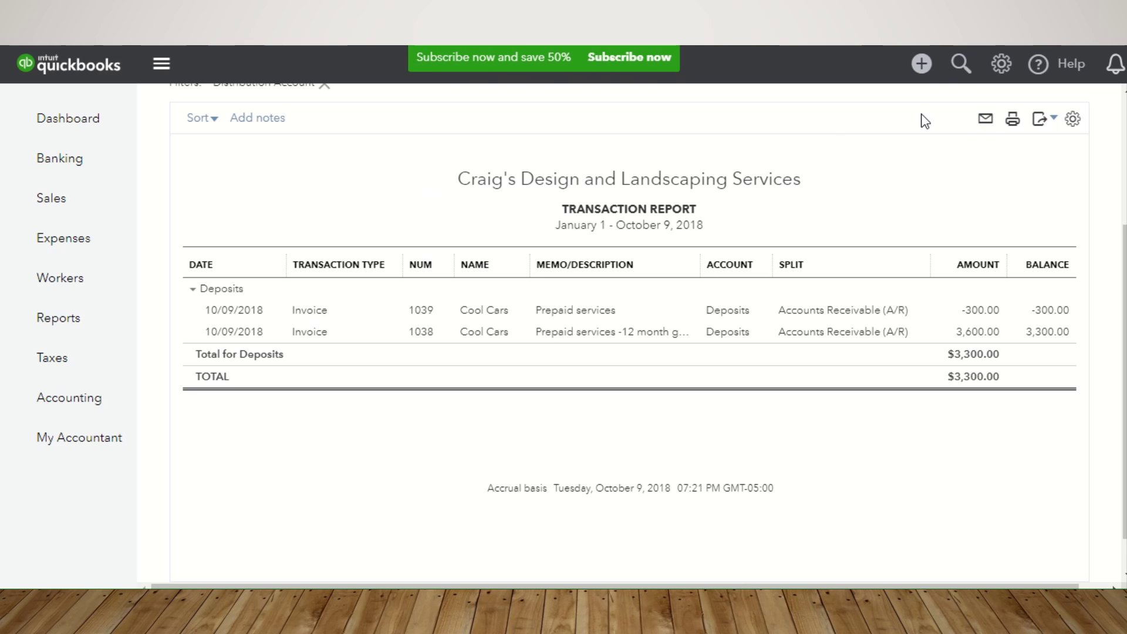
# - Start a new invoice for Cool Cars with the Landscaping:Gardening service on the first line
pyautogui.click(922, 67)
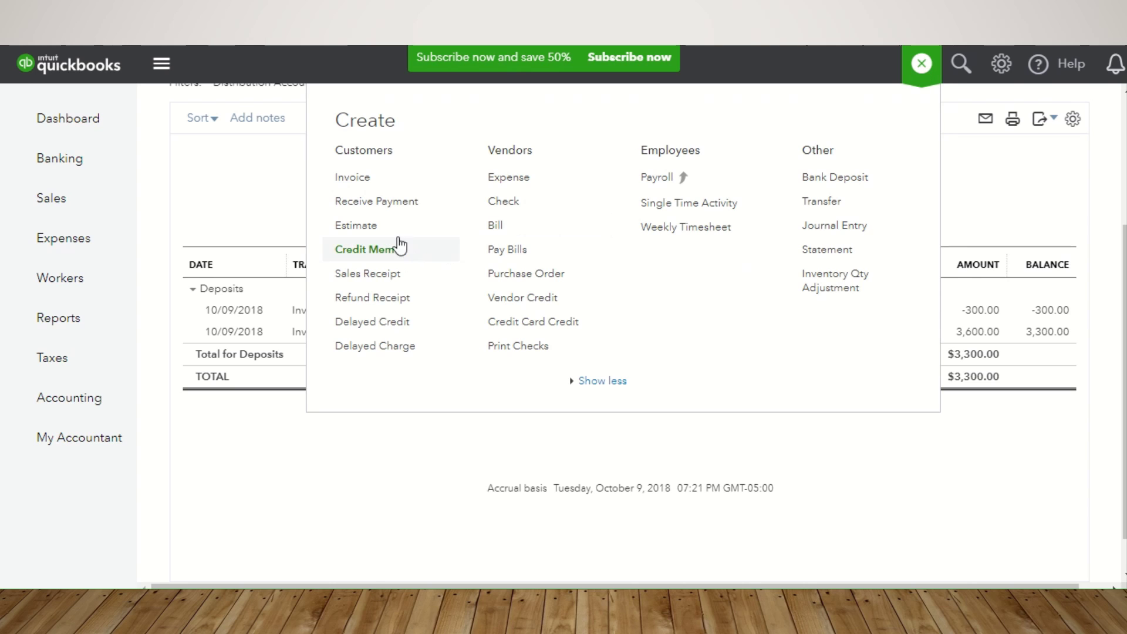
pyautogui.click(363, 183)
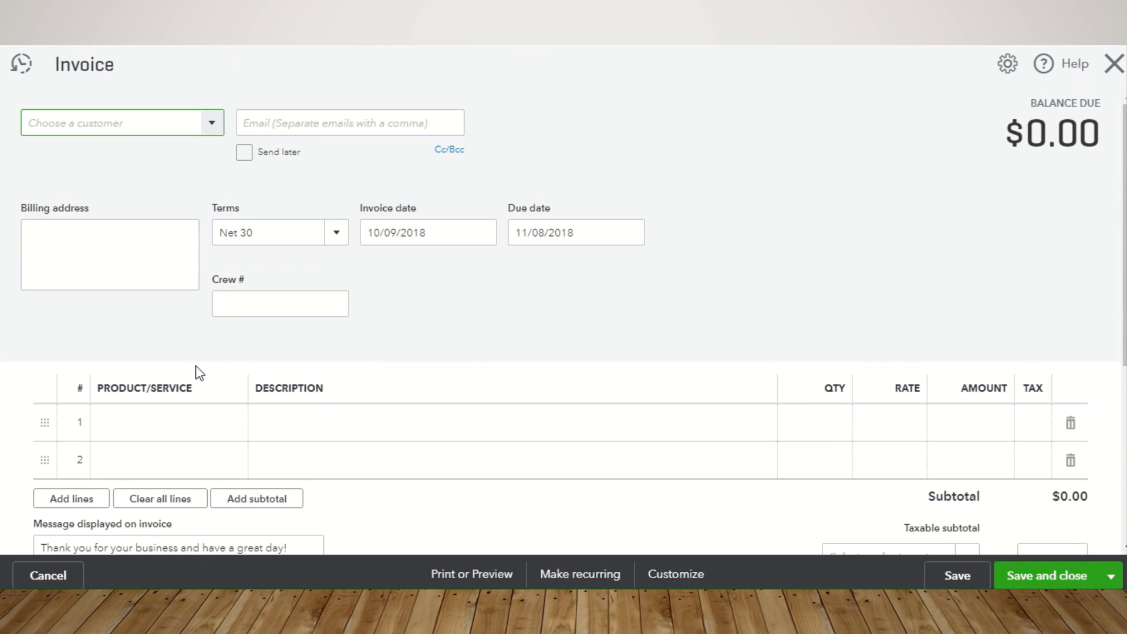
pyautogui.click(182, 127)
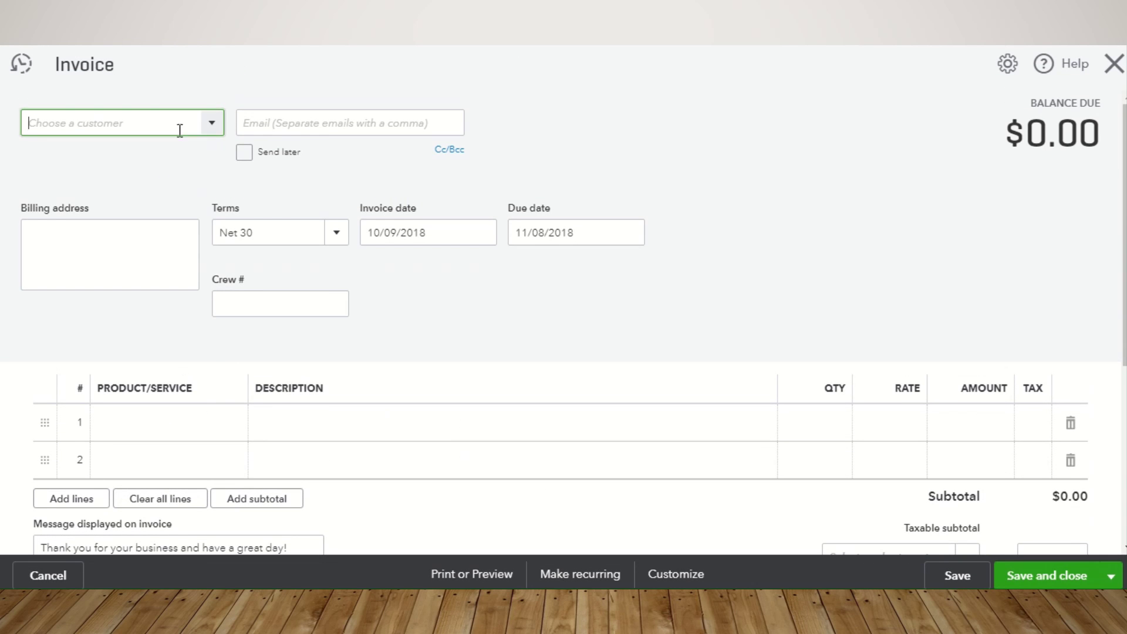
pyautogui.click(83, 247)
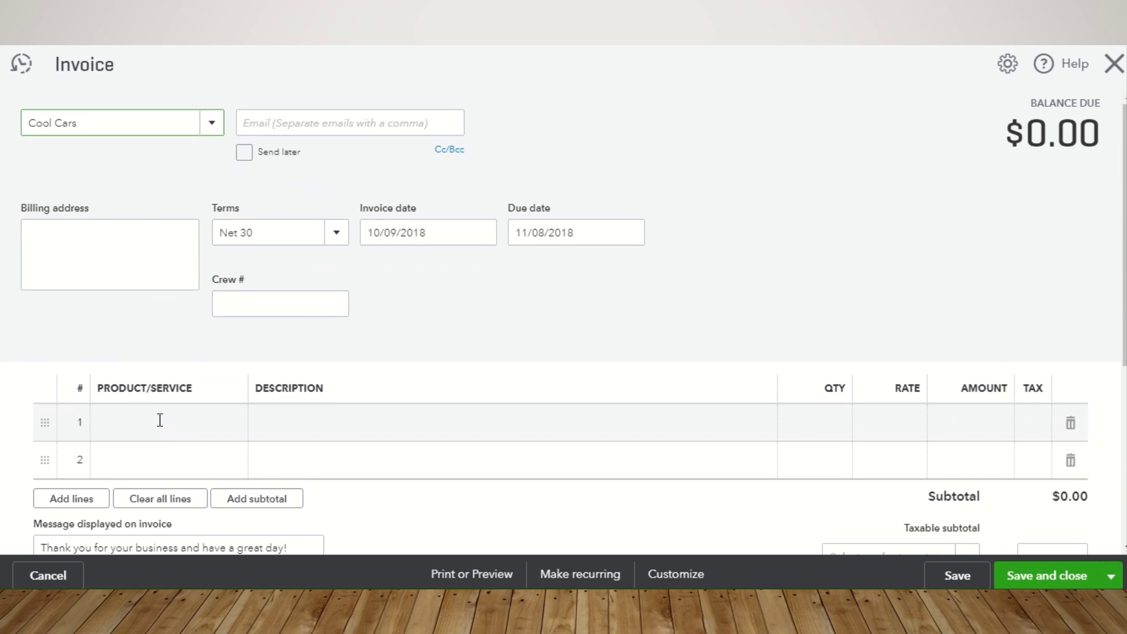
pyautogui.click(158, 421)
pyautogui.write('gard')
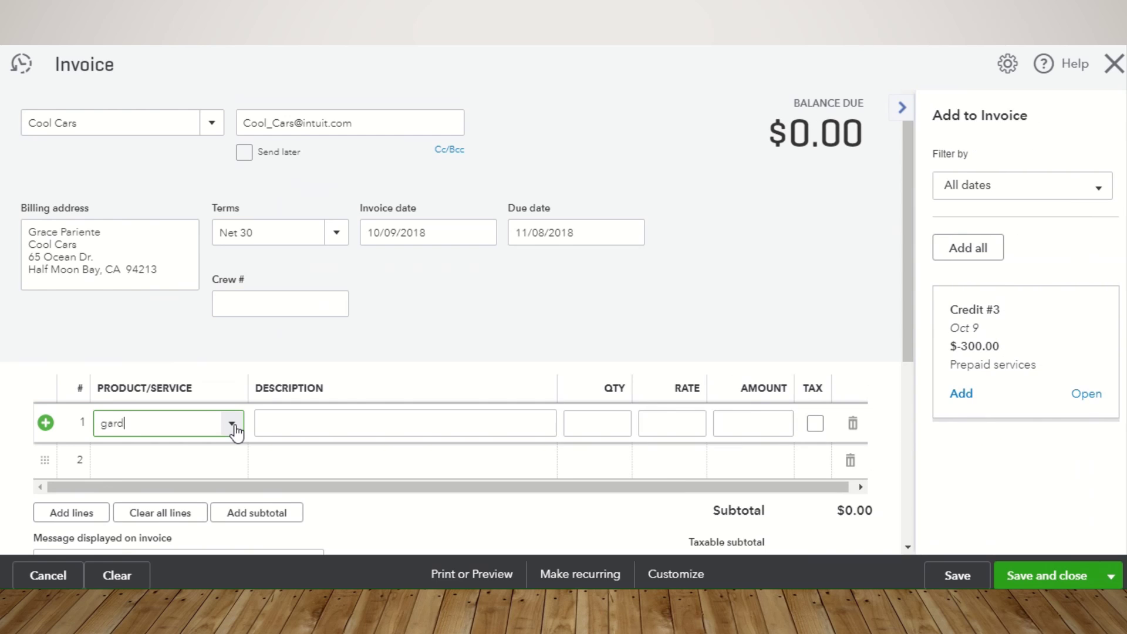
pyautogui.click(155, 293)
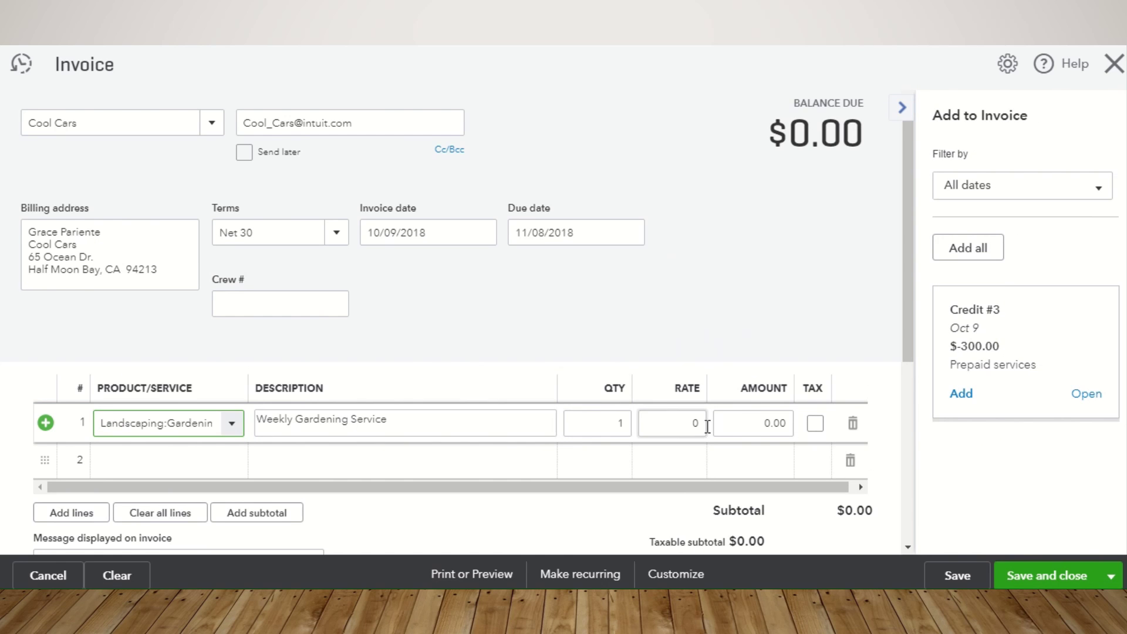
# - Set the amount of the Landscaping:Gardening line on the Cool Cars invoice to 300
pyautogui.click(1114, 64)
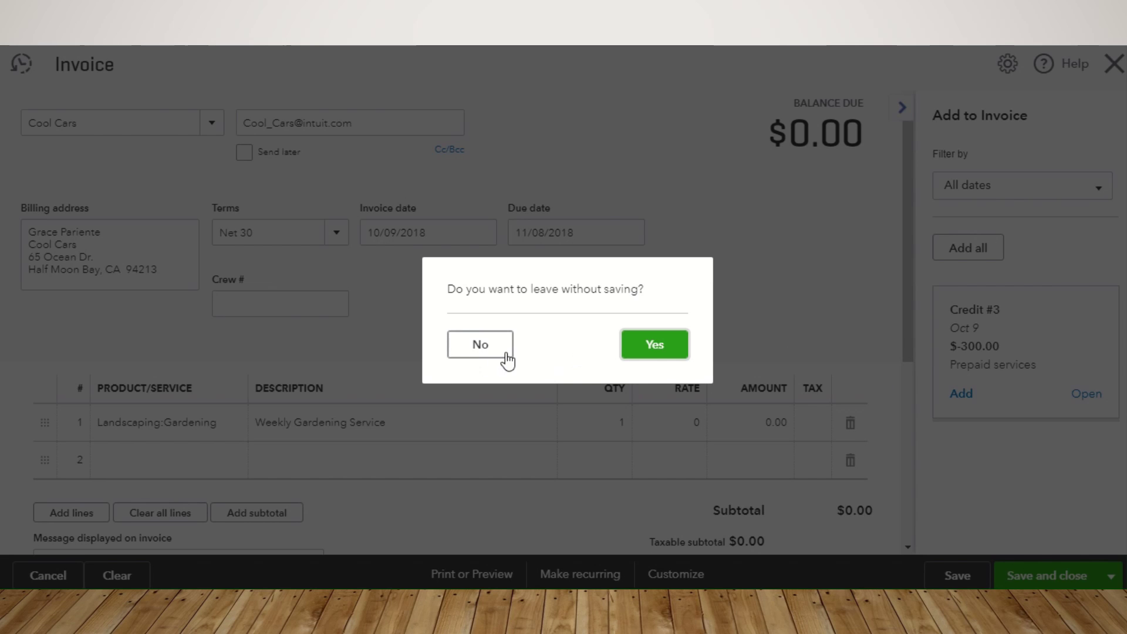
pyautogui.click(480, 344)
pyautogui.click(769, 426)
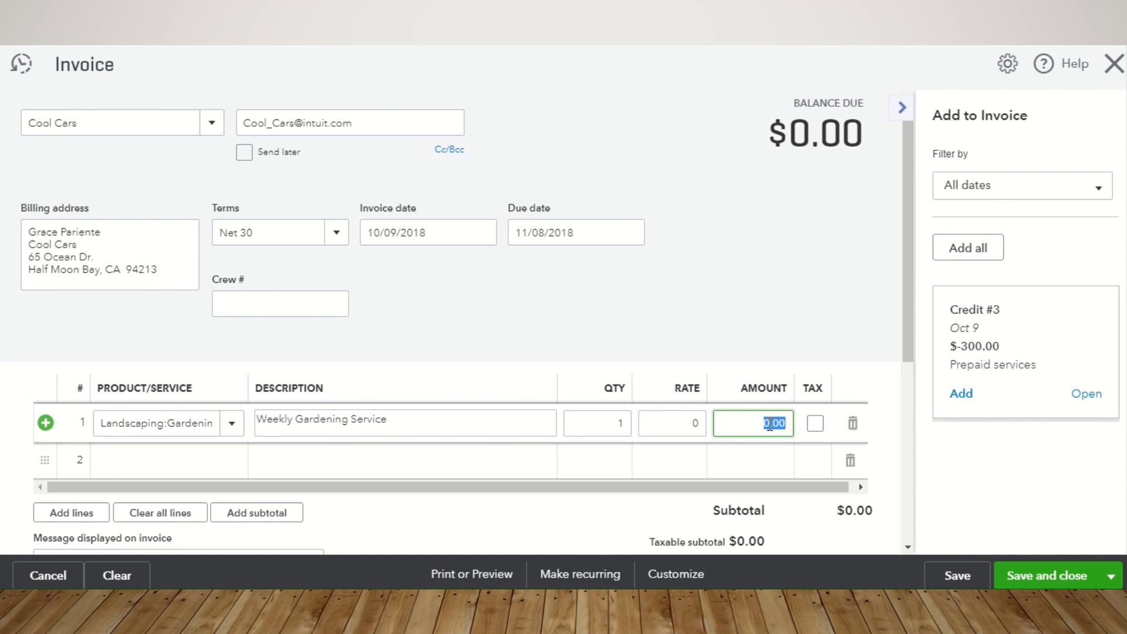
pyautogui.write('300')
# - Add the Deposits item on the second invoice line with an amount of -300, then save and close the invoice
pyautogui.click(174, 459)
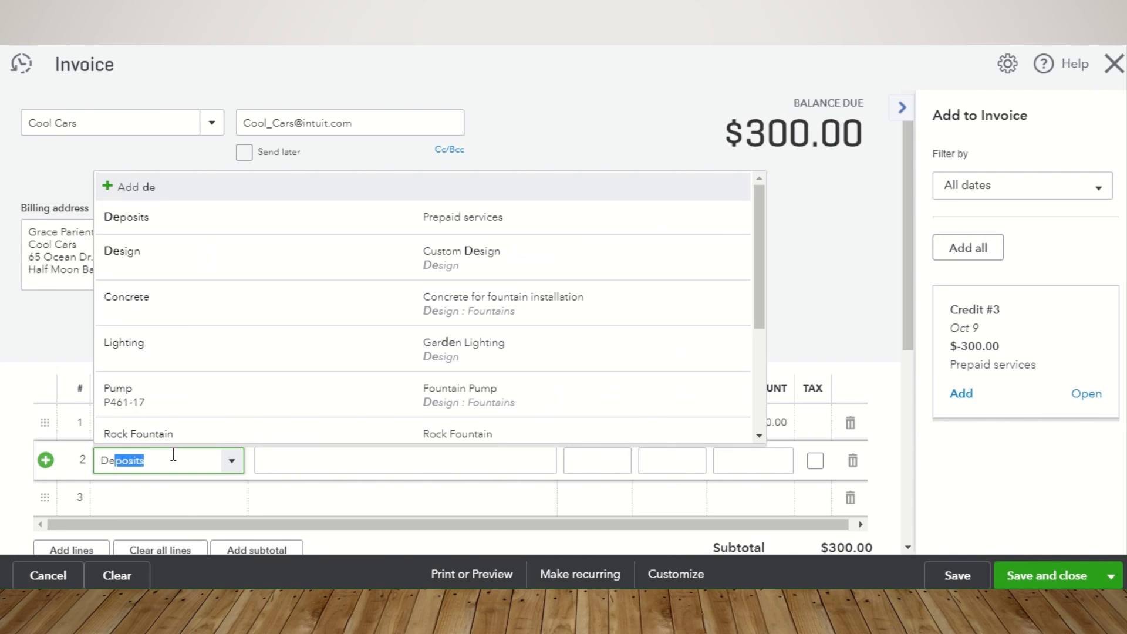
pyautogui.click(187, 227)
pyautogui.click(754, 464)
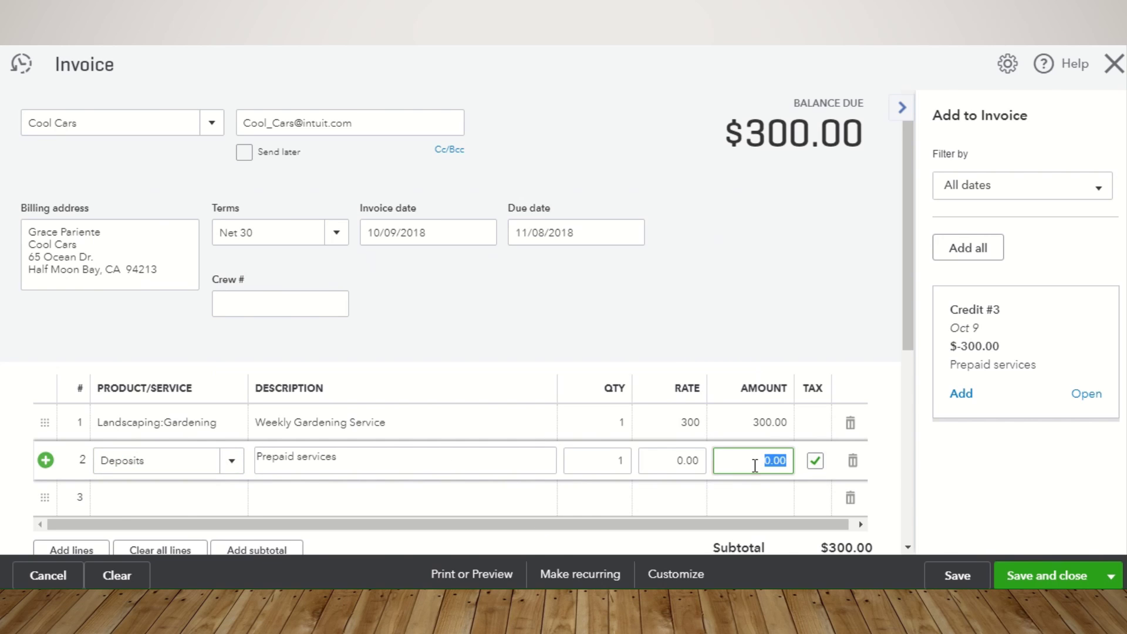
pyautogui.write('-300')
pyautogui.click(662, 488)
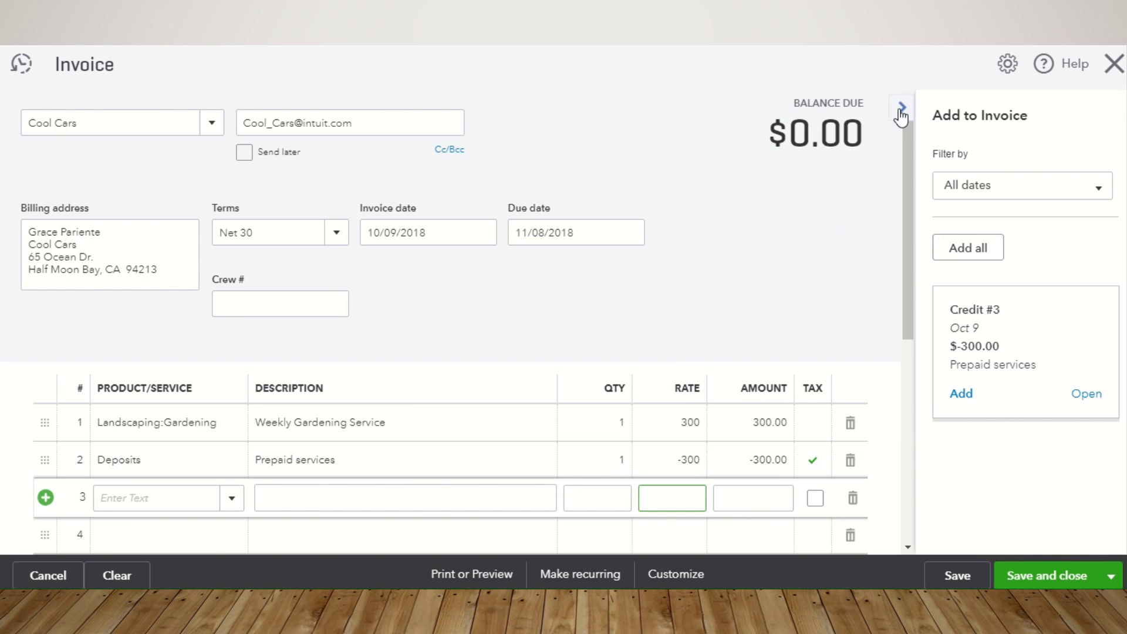
pyautogui.click(1052, 576)
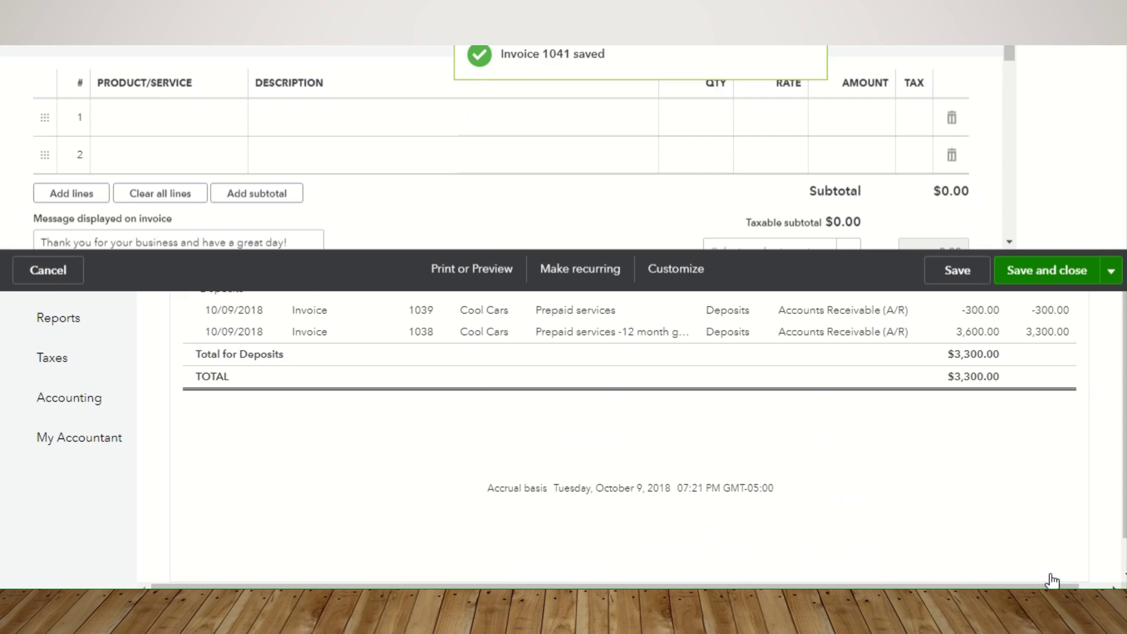
# - Run the Profit and Loss report for Today to check the income from Landscaping Services
pyautogui.click(54, 319)
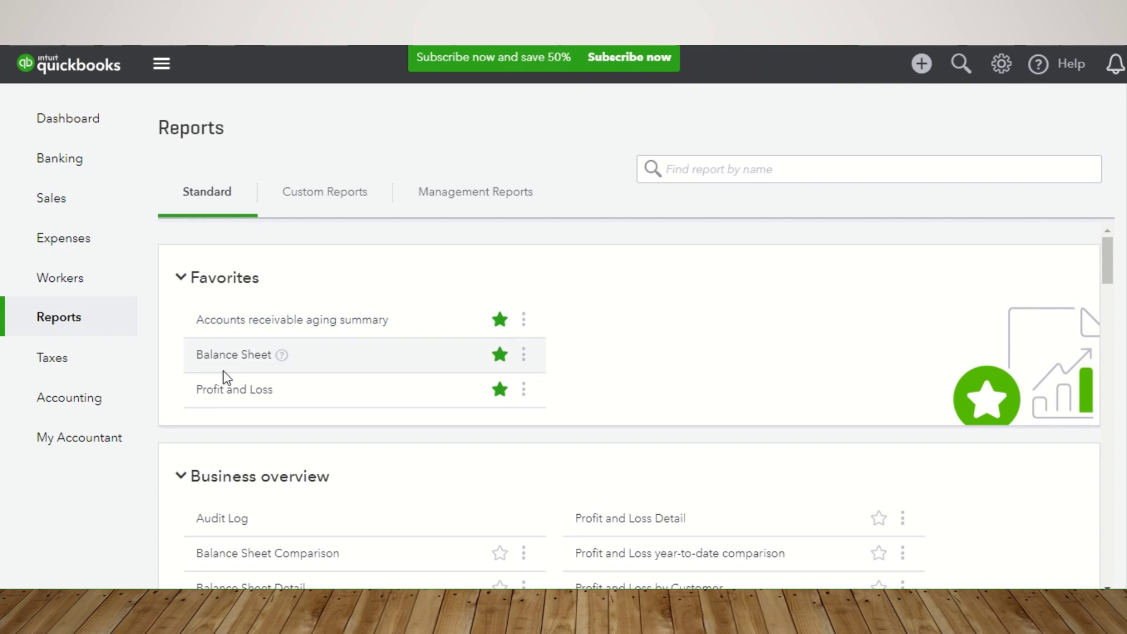
pyautogui.click(222, 390)
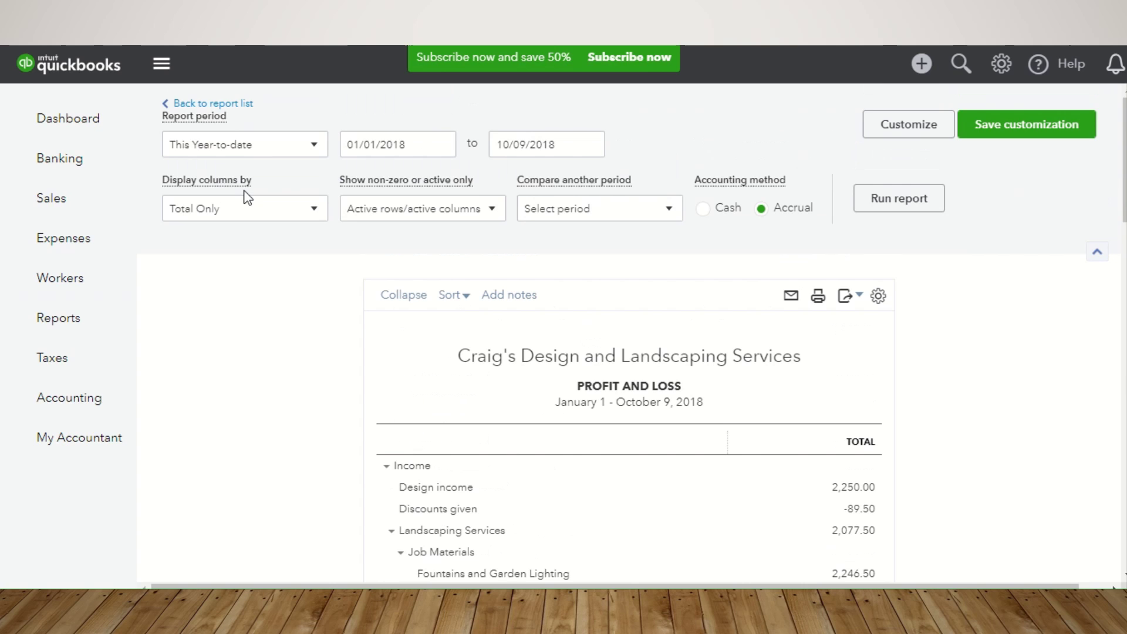
pyautogui.click(264, 151)
pyautogui.click(216, 230)
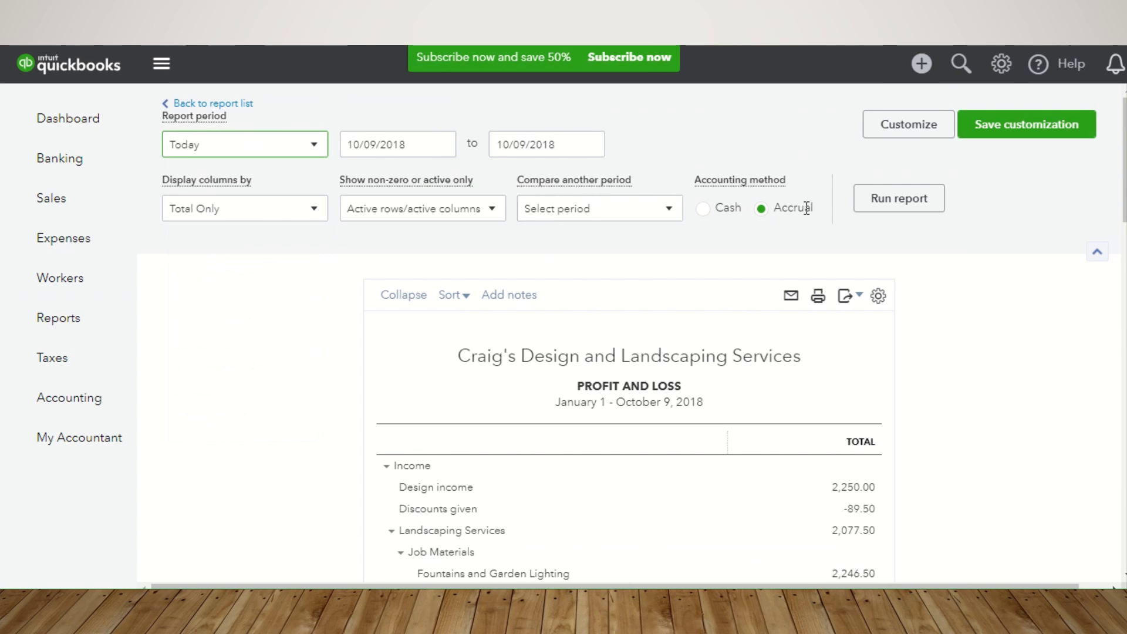
pyautogui.click(919, 201)
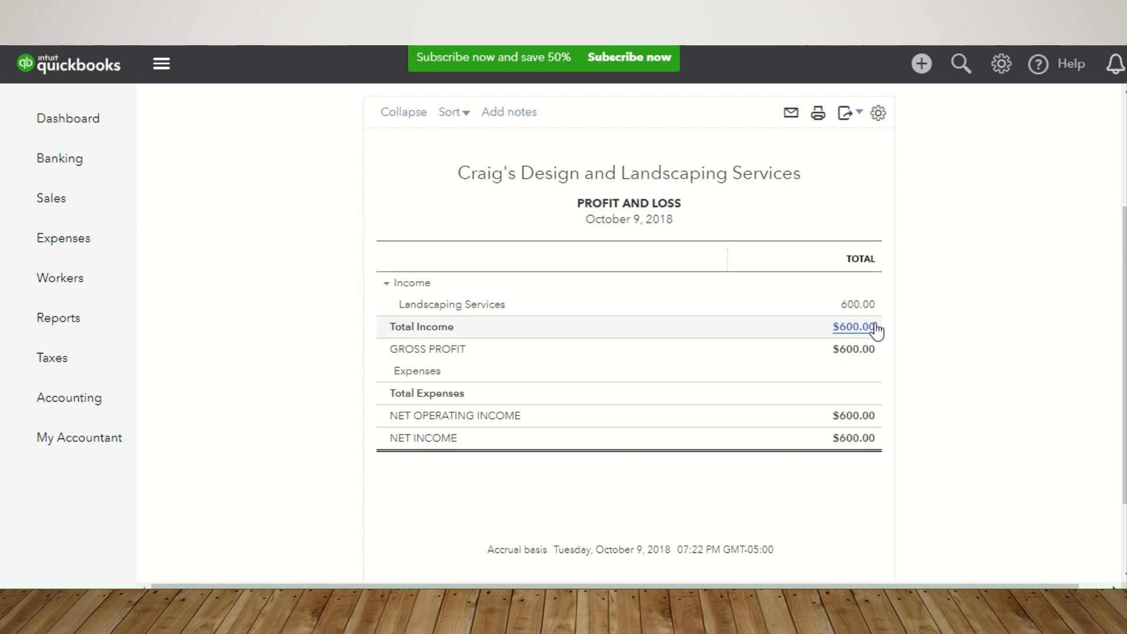
# - Open the Balance Sheet report and view the transactions that make up the Deposits liability
pyautogui.click(57, 320)
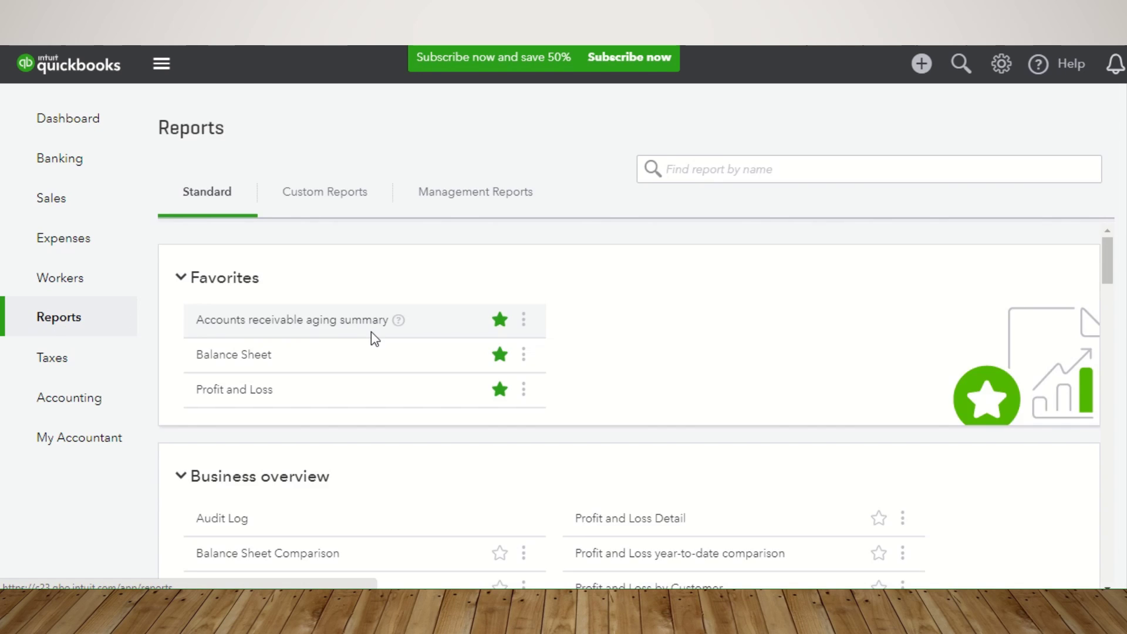
pyautogui.click(238, 355)
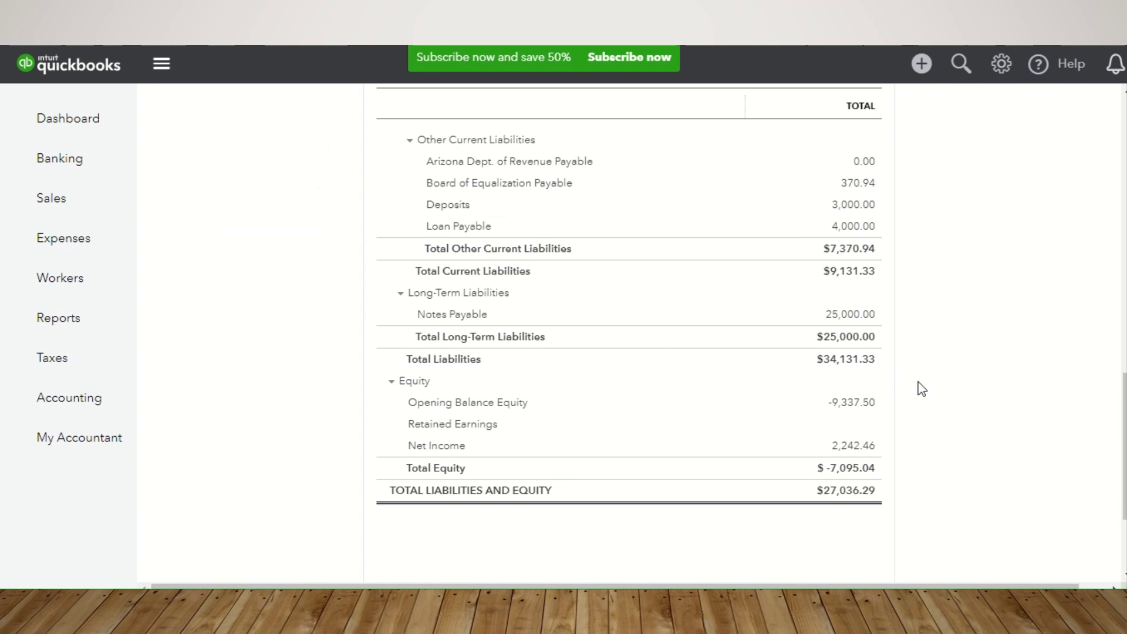
pyautogui.click(851, 206)
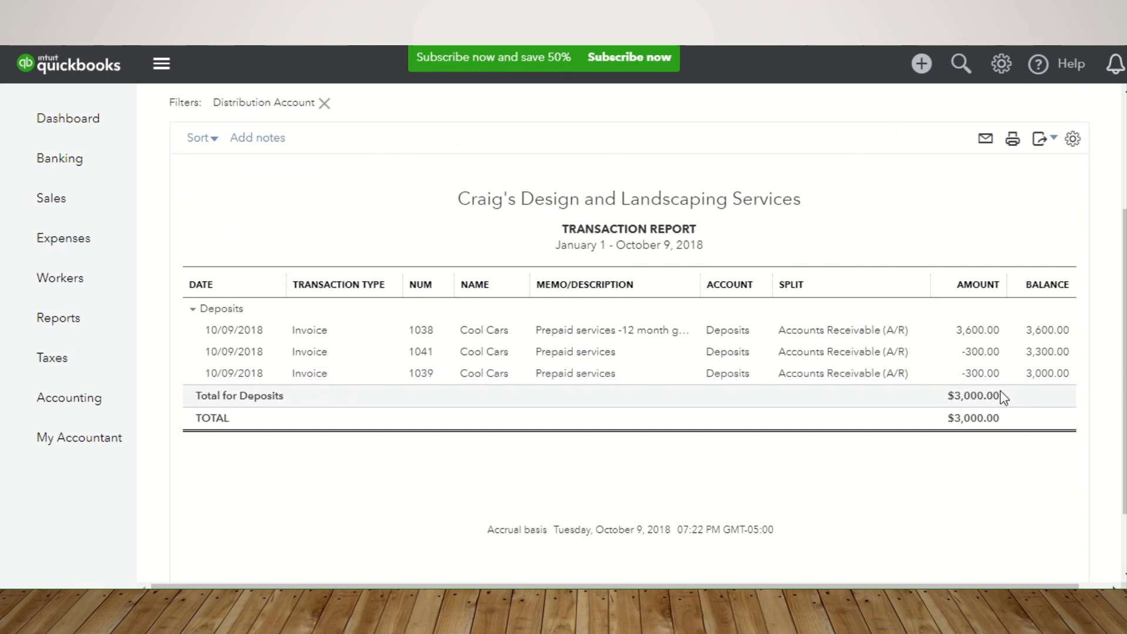